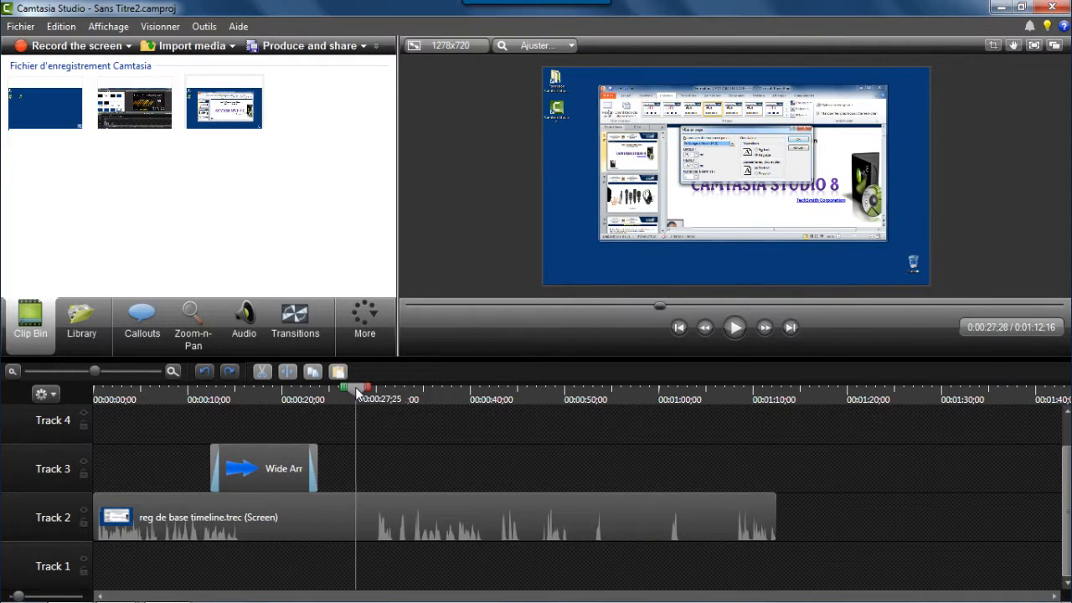
Play back the screen recording around 0:00:43 to locate the passage to remove.
left_click_drag(344, 391, 499, 403)
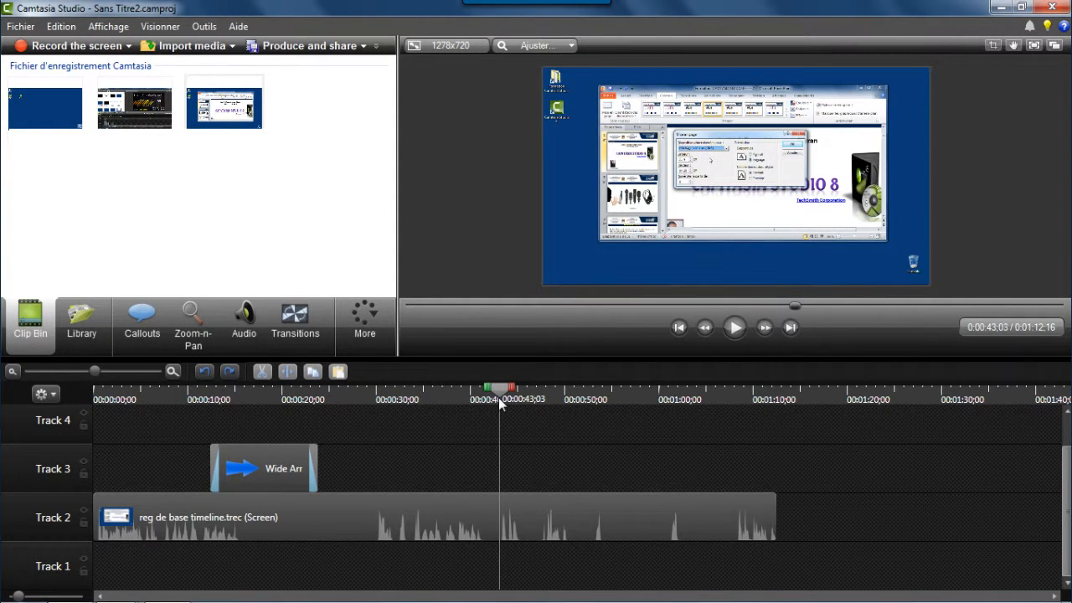
left_click(495, 508)
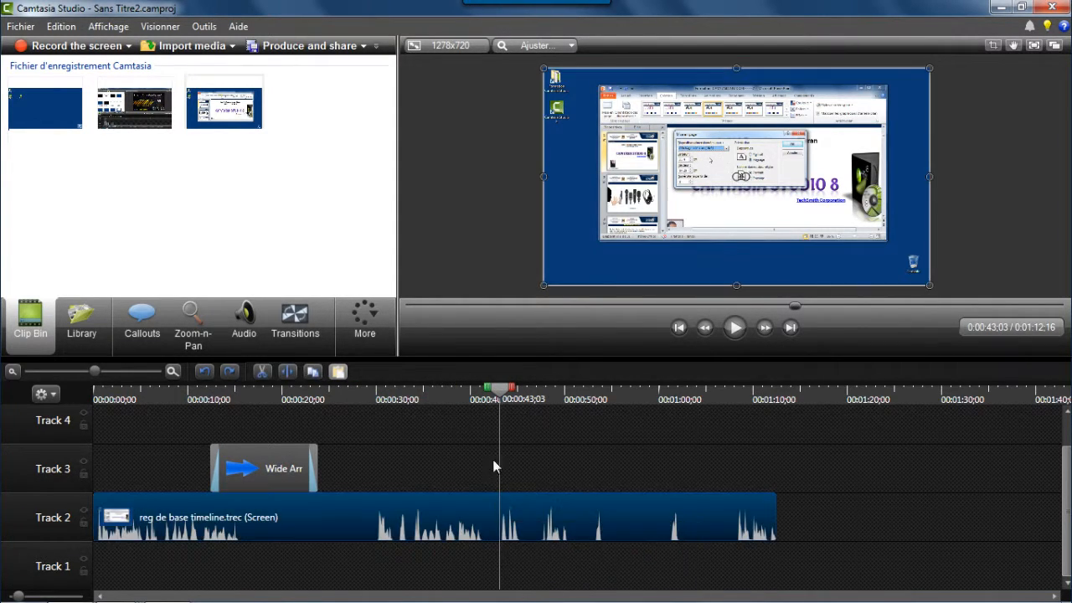
left_click(733, 328)
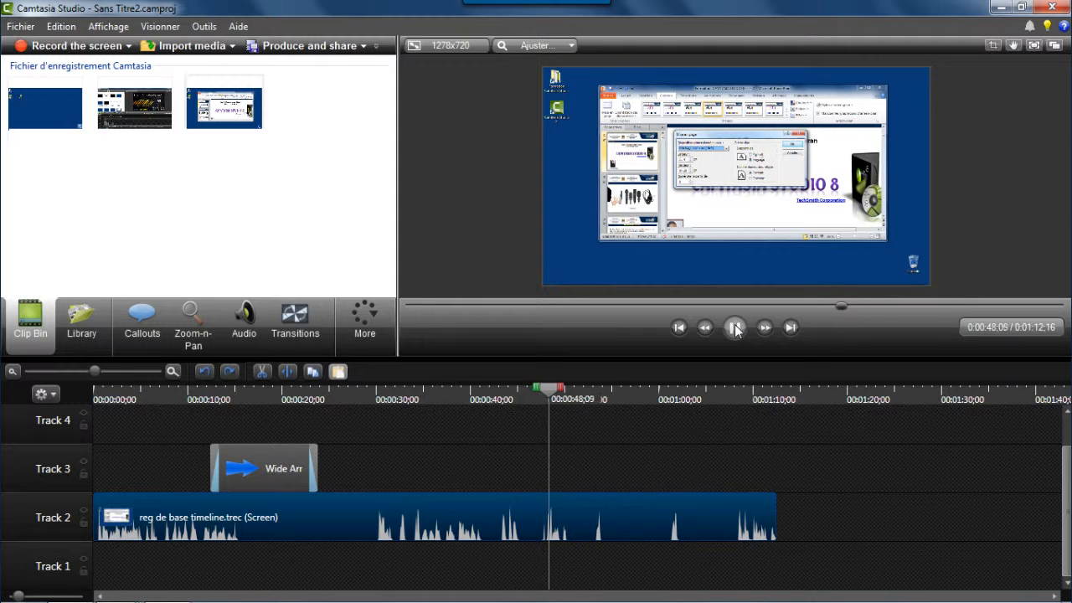
left_click(734, 328)
Select the timeline range from about 0:00:41 to 0:00:47 and cut it out of the recording.
left_click_drag(557, 391, 488, 402)
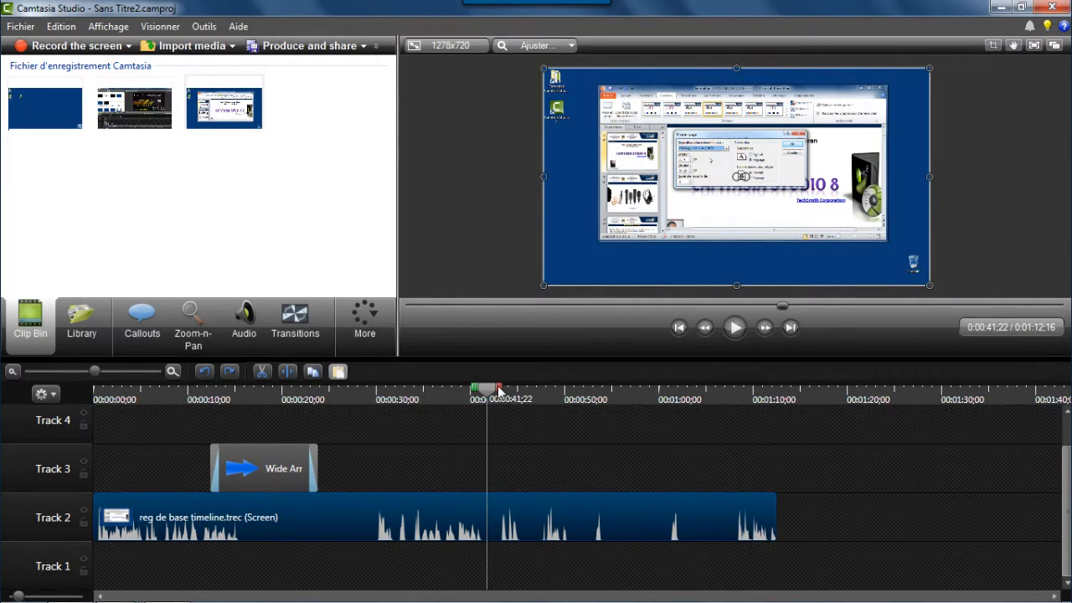
left_click_drag(498, 389, 556, 392)
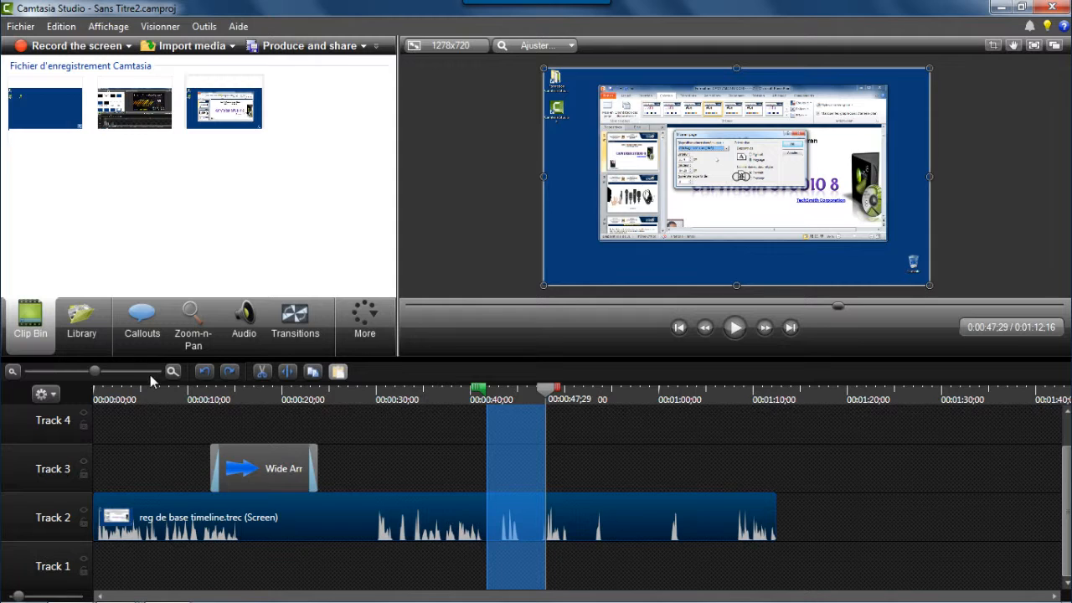
left_click(176, 372)
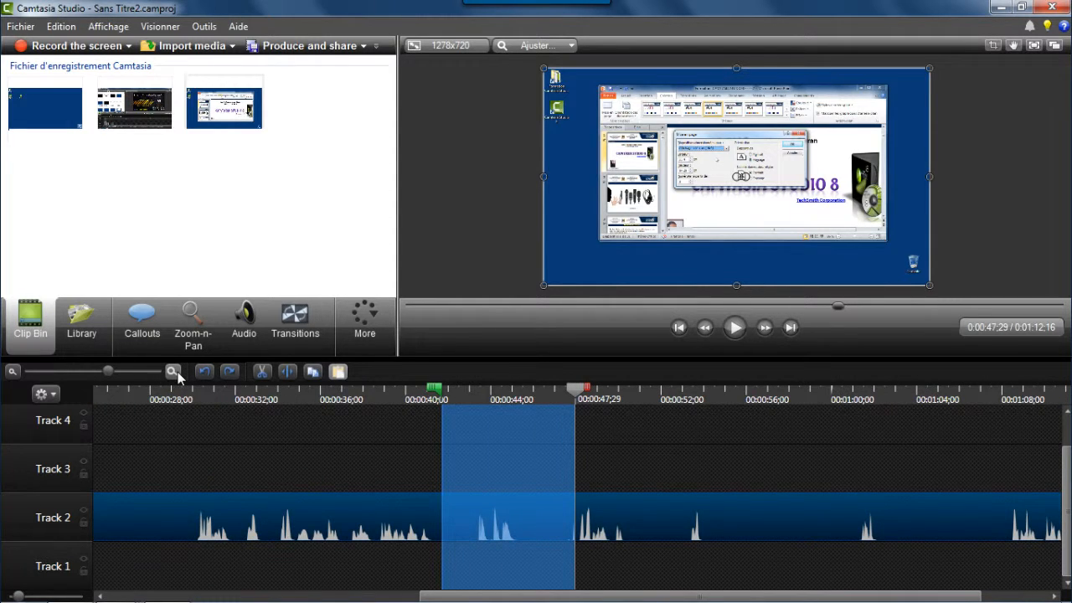
left_click(177, 371)
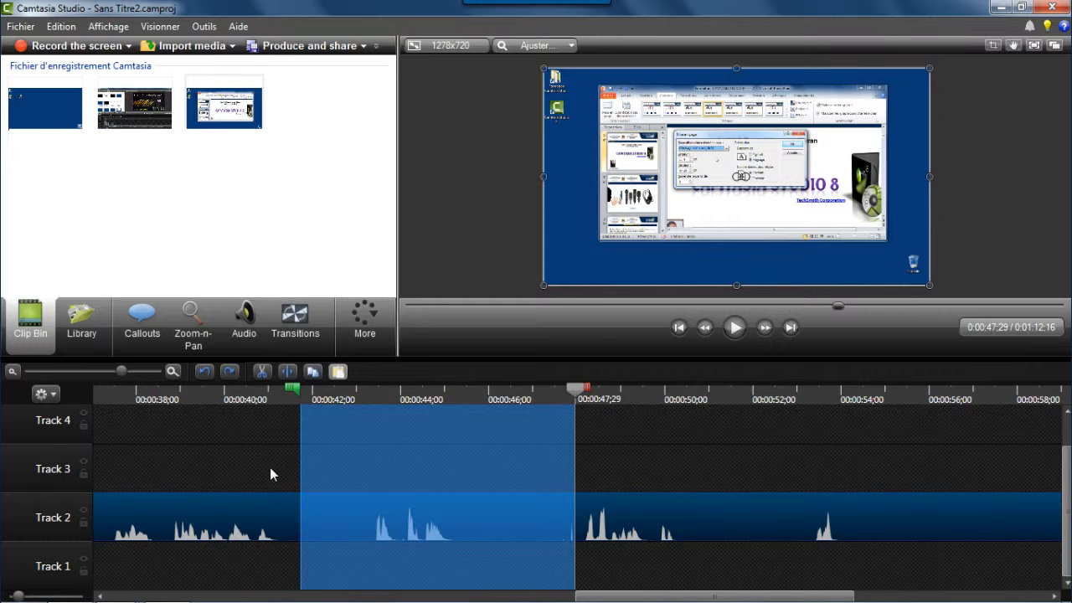
key("space")
left_click(262, 373)
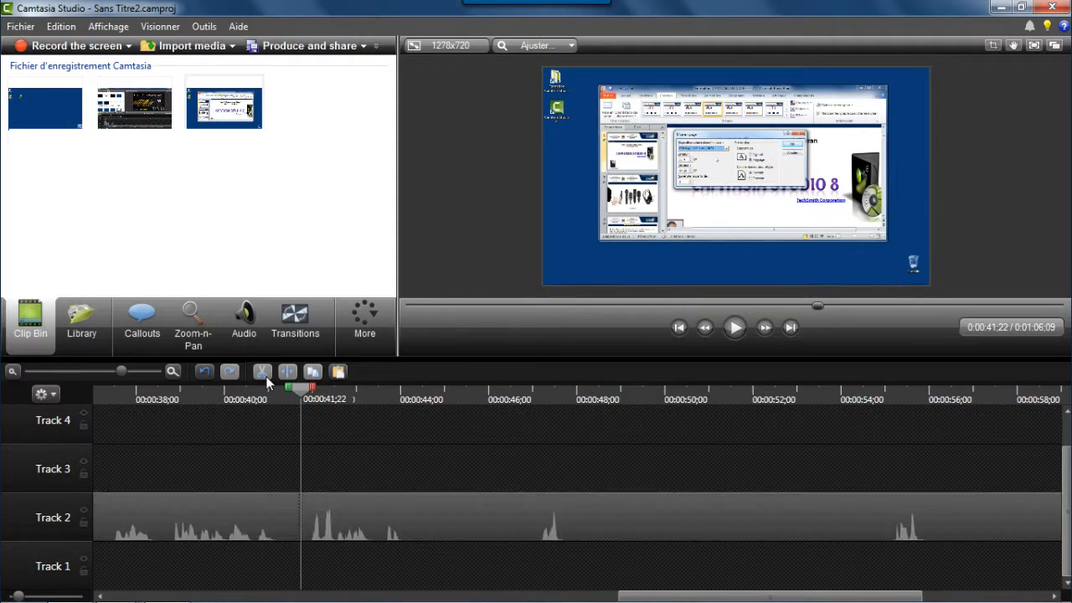
Play back the edit from about 0:00:40 to check the cut.
left_click_drag(304, 394, 251, 394)
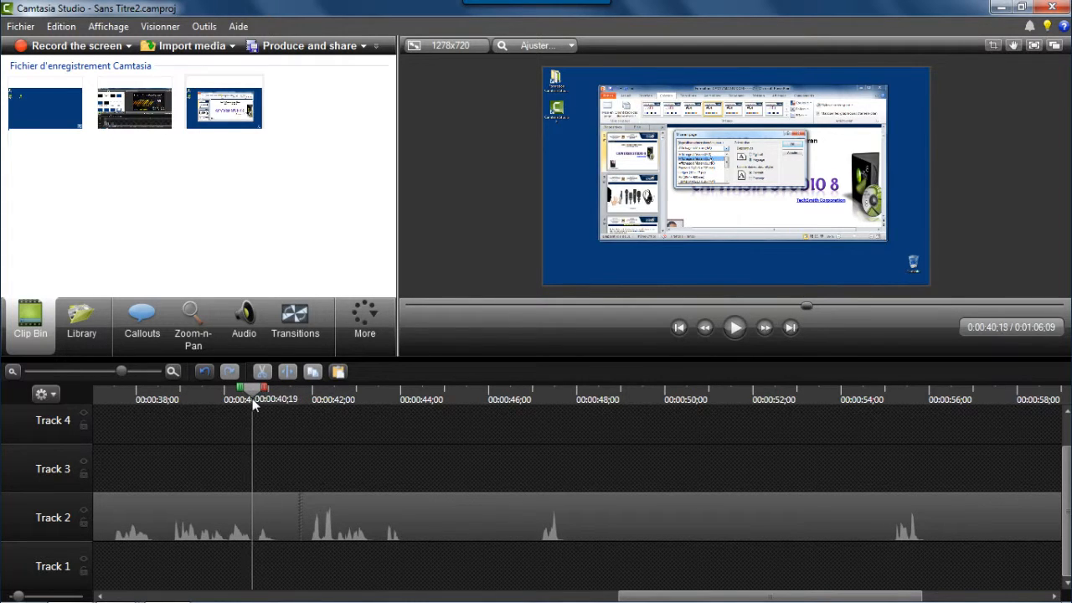
left_click(731, 333)
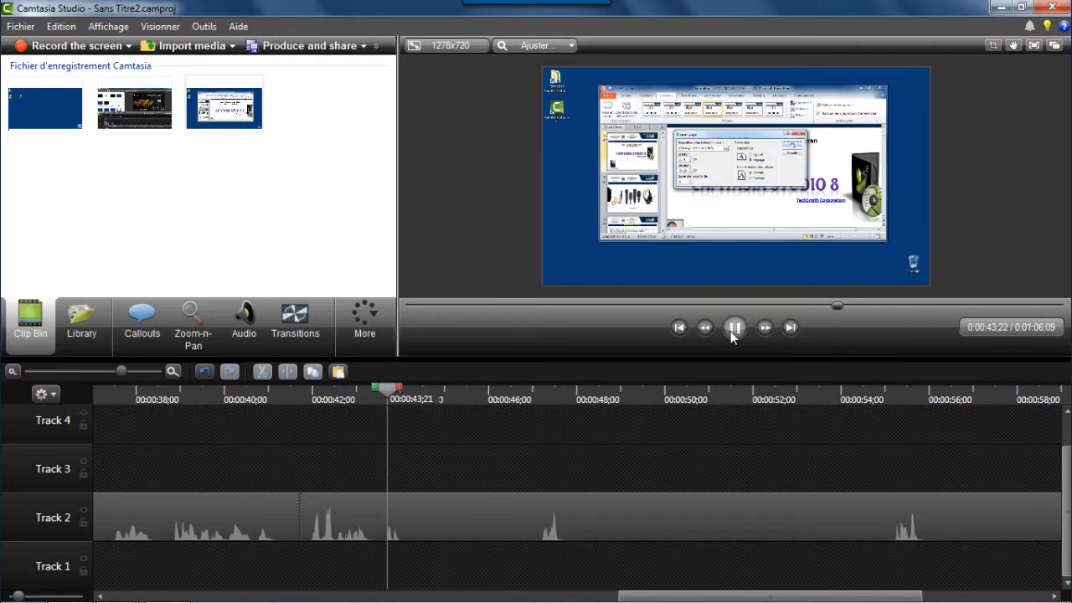
left_click(732, 332)
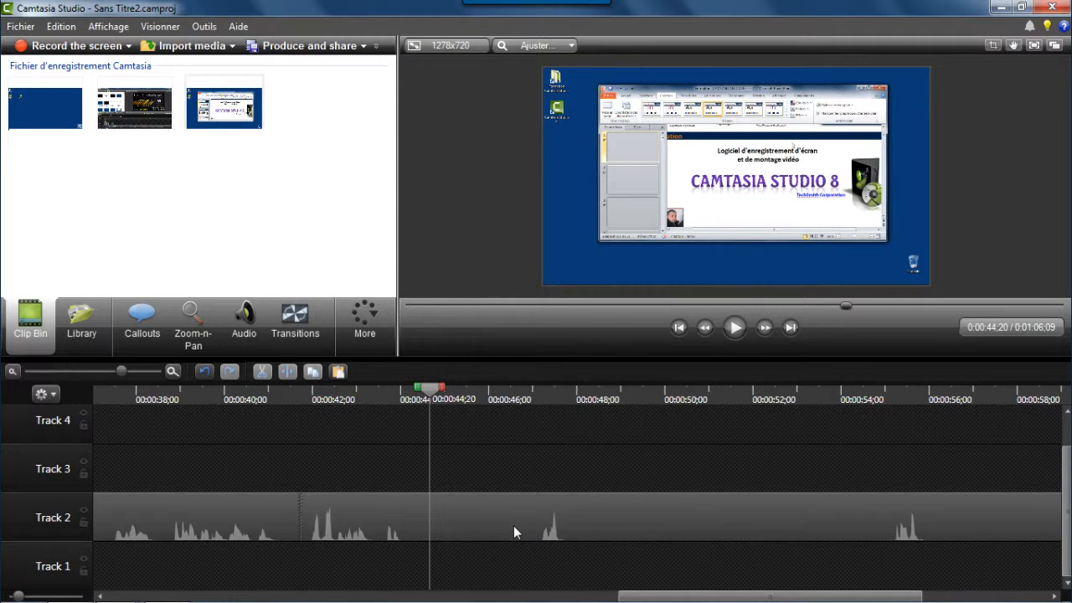
Split the screen clip on Track 2 at about 0:01:01;24 and select the trailing segment.
left_click_drag(430, 393, 443, 393)
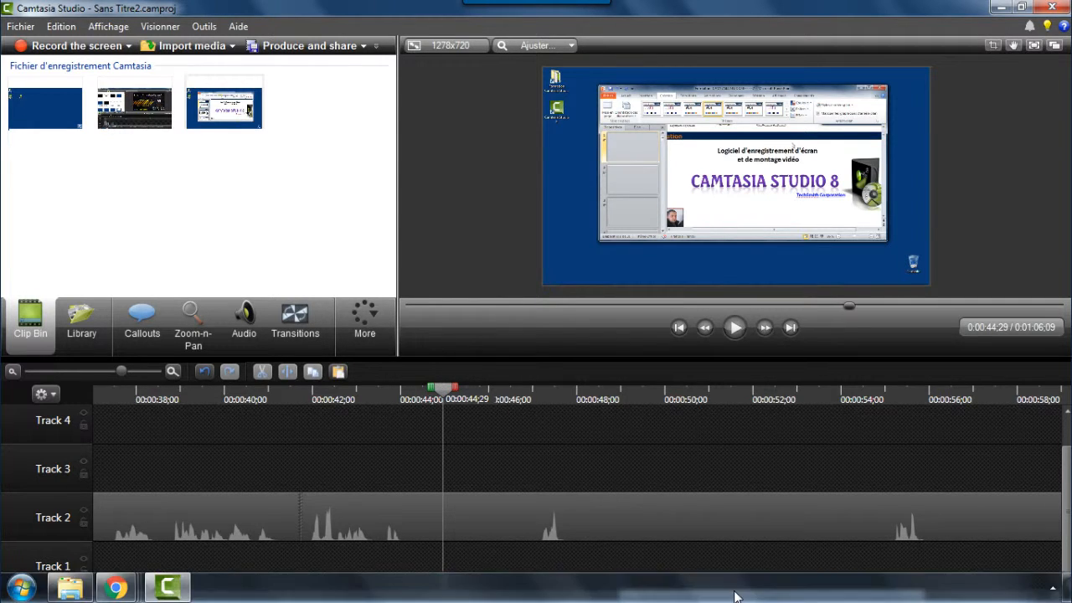
left_click_drag(681, 596, 826, 585)
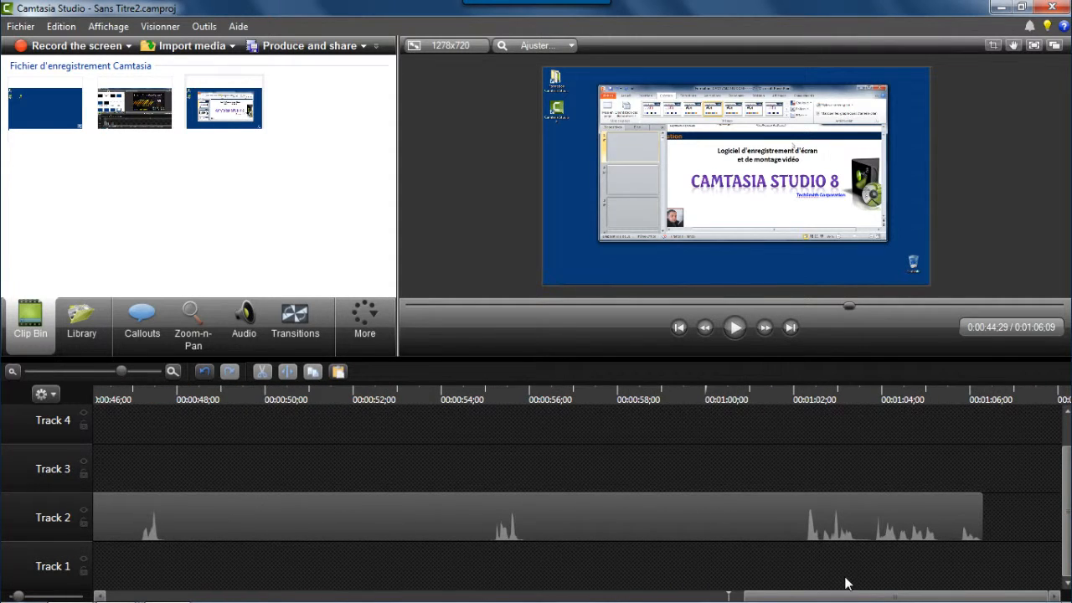
left_click(625, 390)
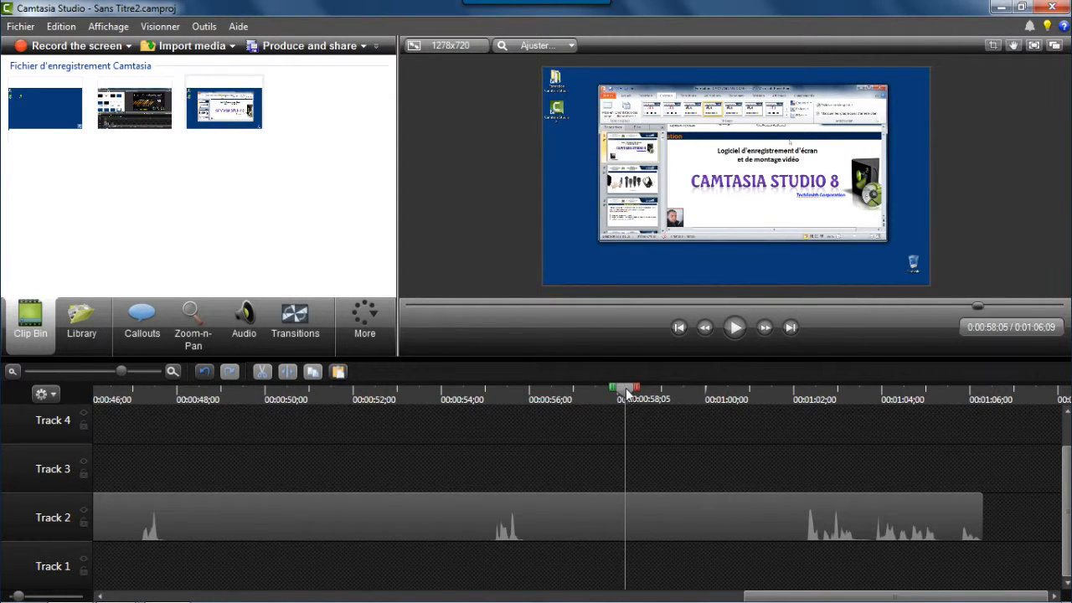
left_click_drag(627, 392, 782, 412)
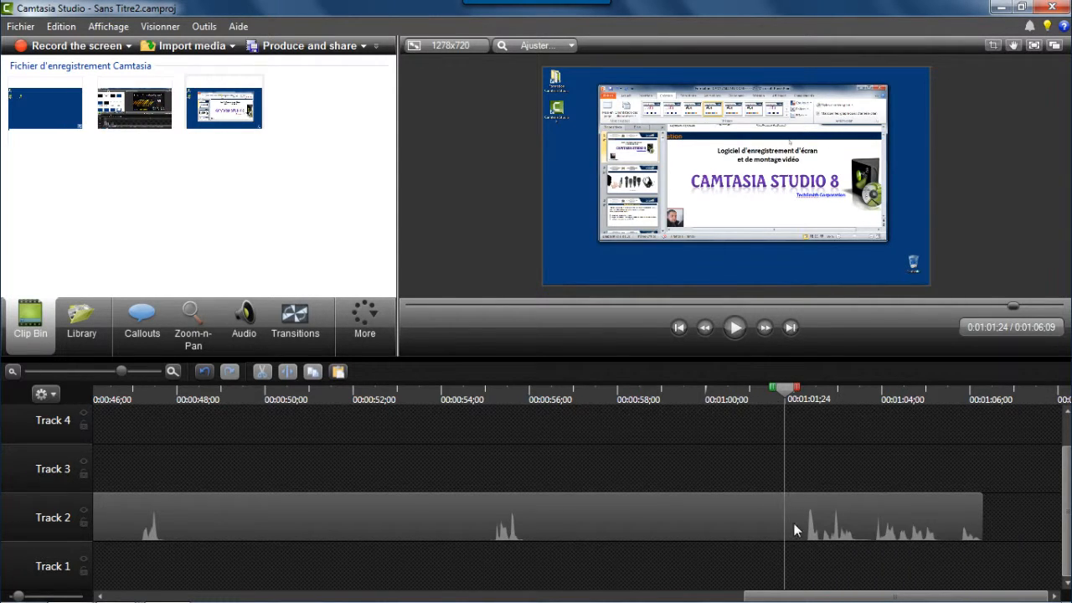
left_click(656, 489)
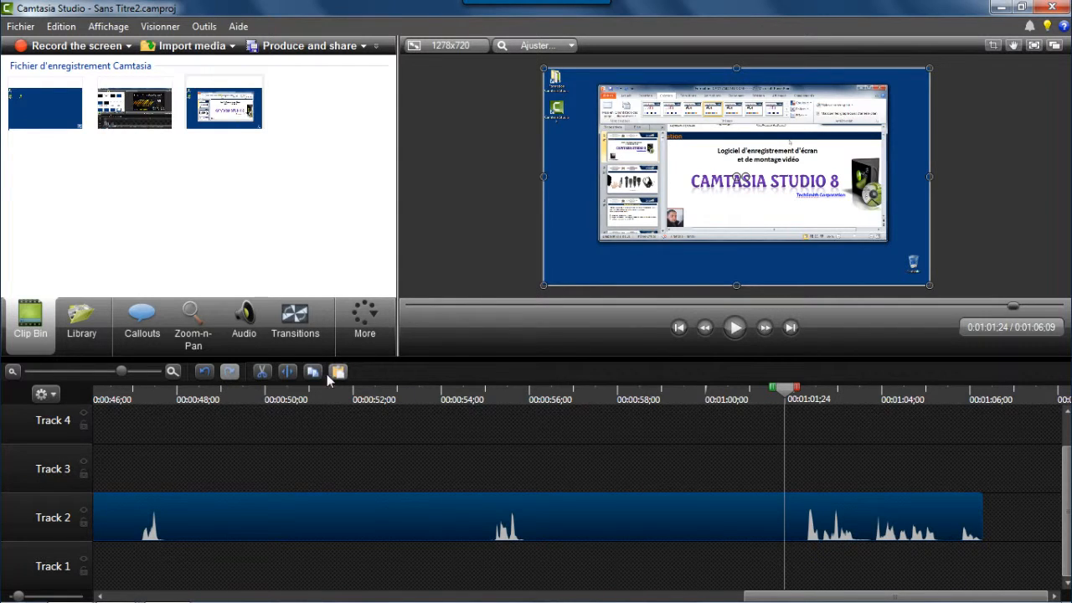
left_click(290, 374)
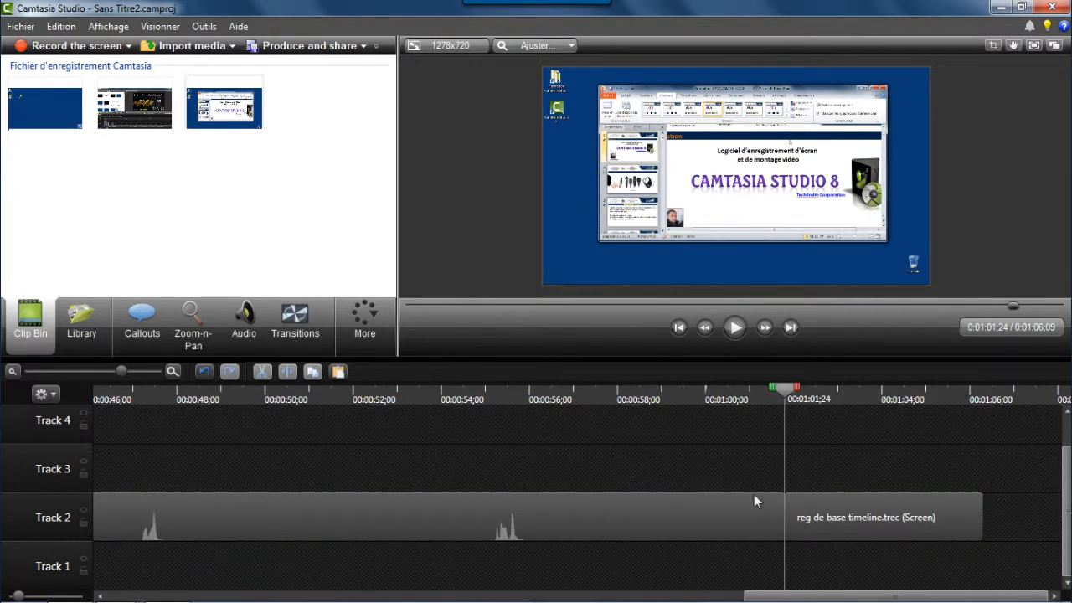
left_click(845, 513)
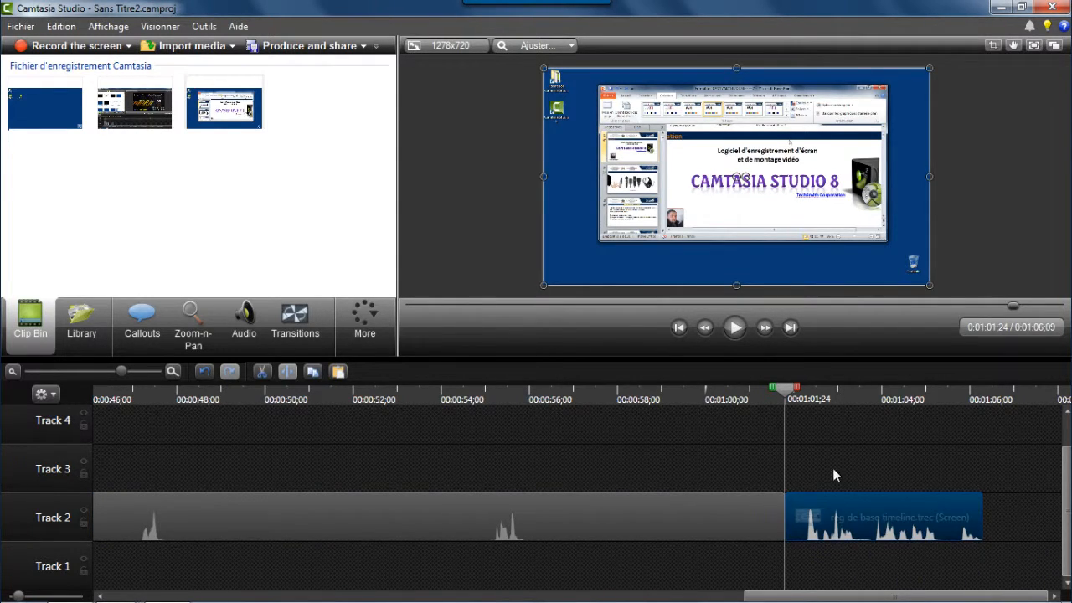
Try silencing the trailing segment's audio with the audio editing Silence tool, then undo it.
right_click(854, 514)
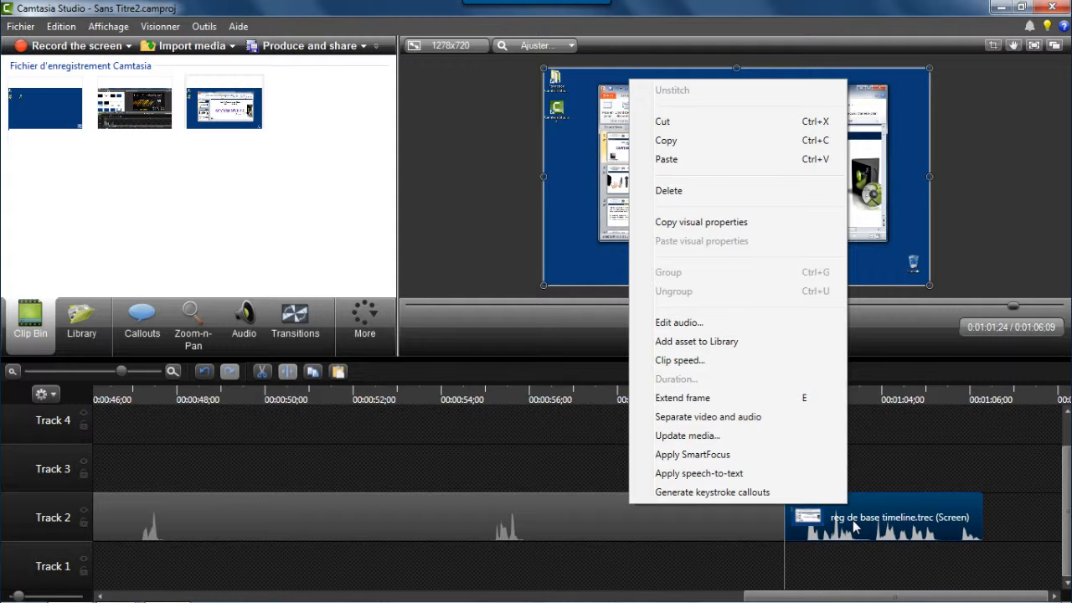
left_click(680, 324)
left_click(285, 276)
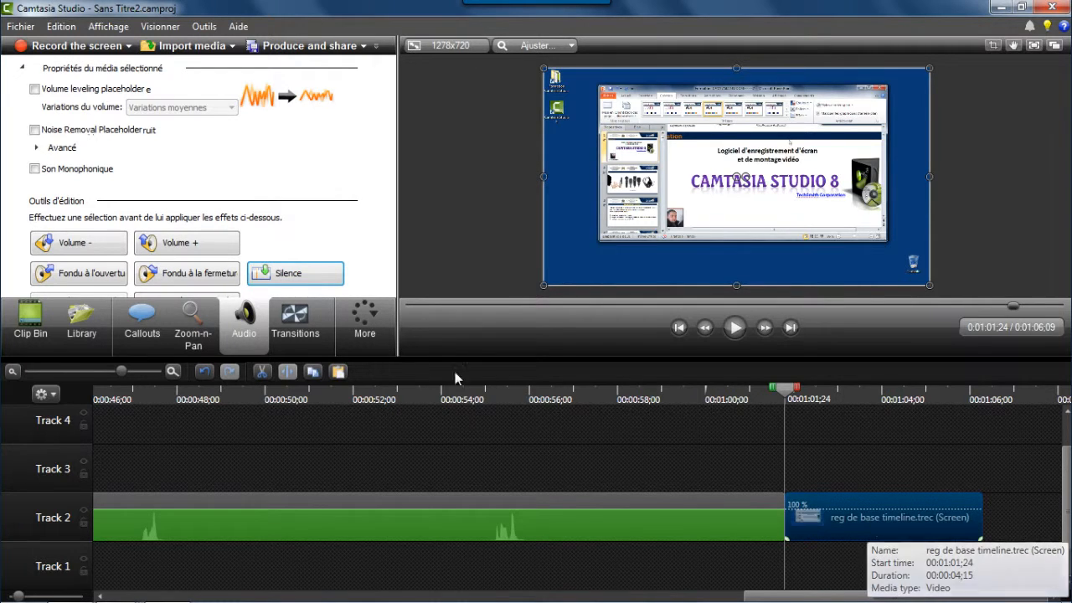
left_click(204, 371)
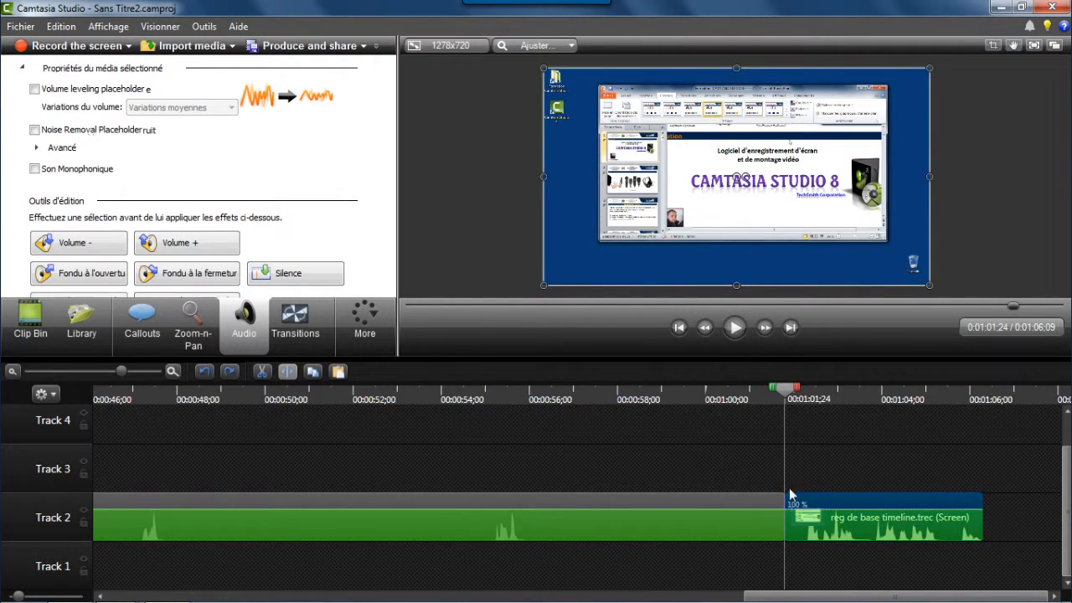
Separate the trailing segment's video and audio, then delete the detached audio clip from Track 3.
right_click(838, 503)
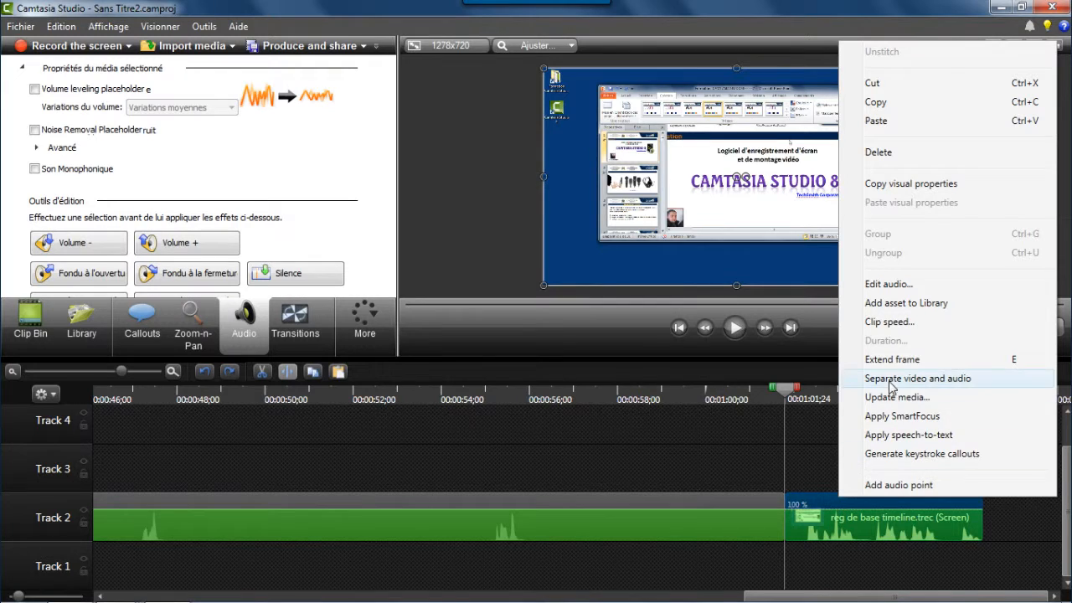
left_click(915, 381)
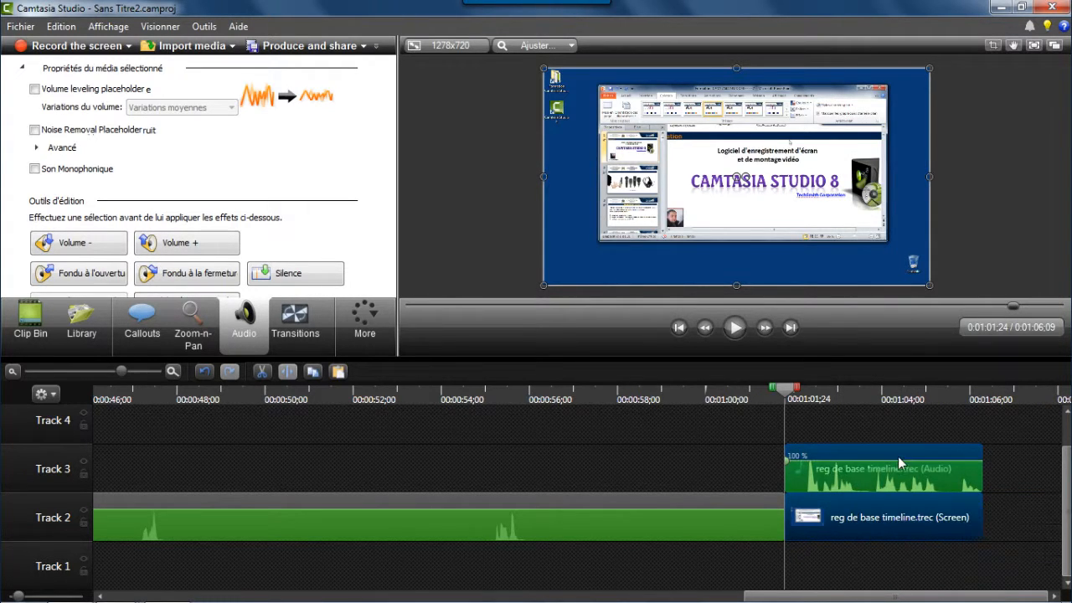
left_click(805, 455)
left_click(754, 466)
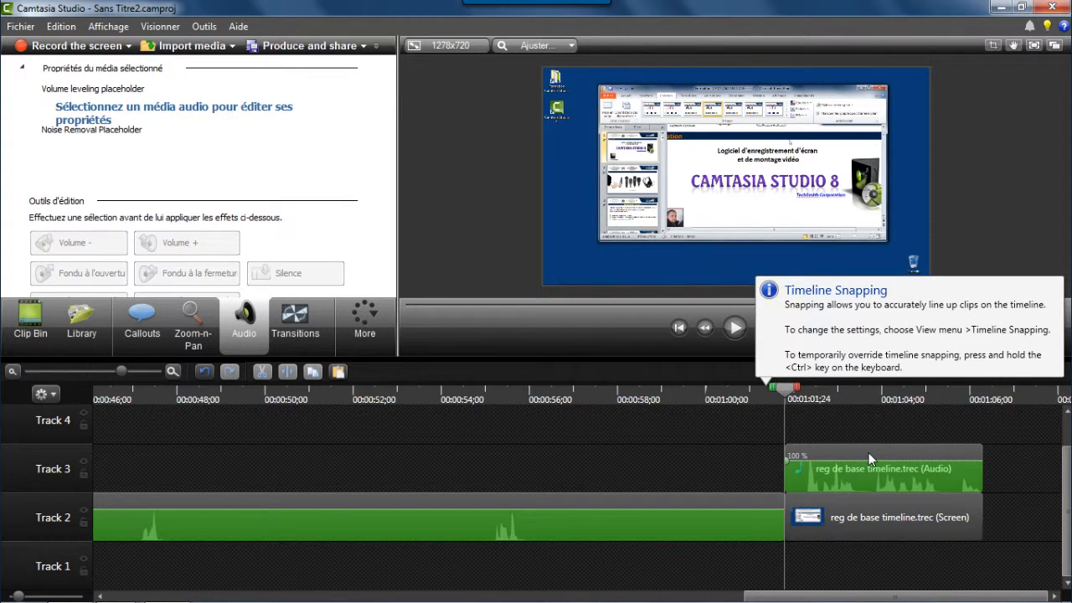
left_click(871, 459)
key("Delete")
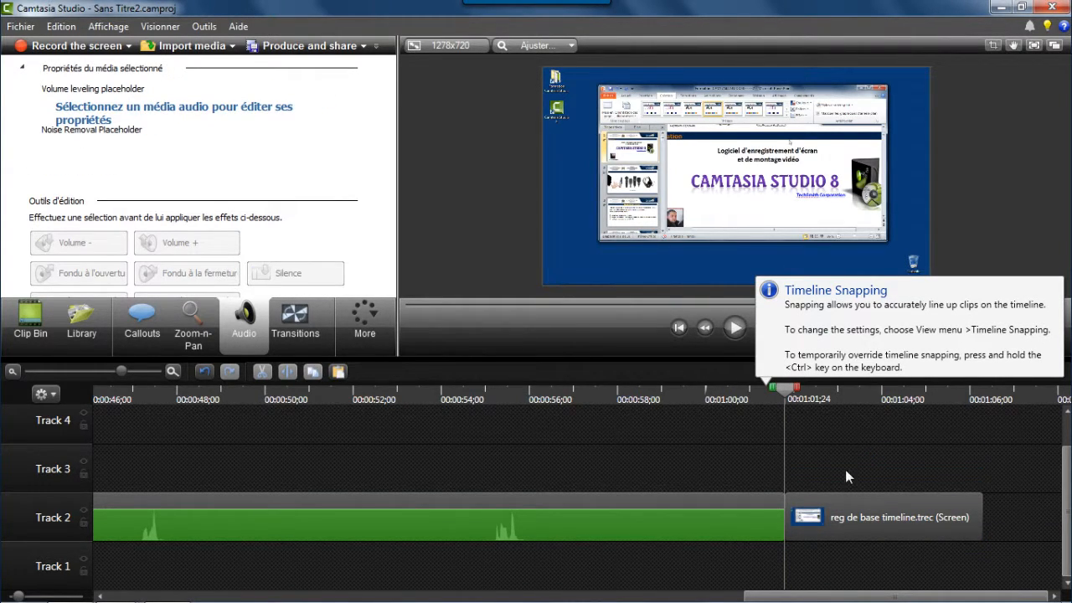
Add the Music - La Ti Da 'Long' track from the Library to Track 3 at the start of the trailing segment.
left_click(43, 327)
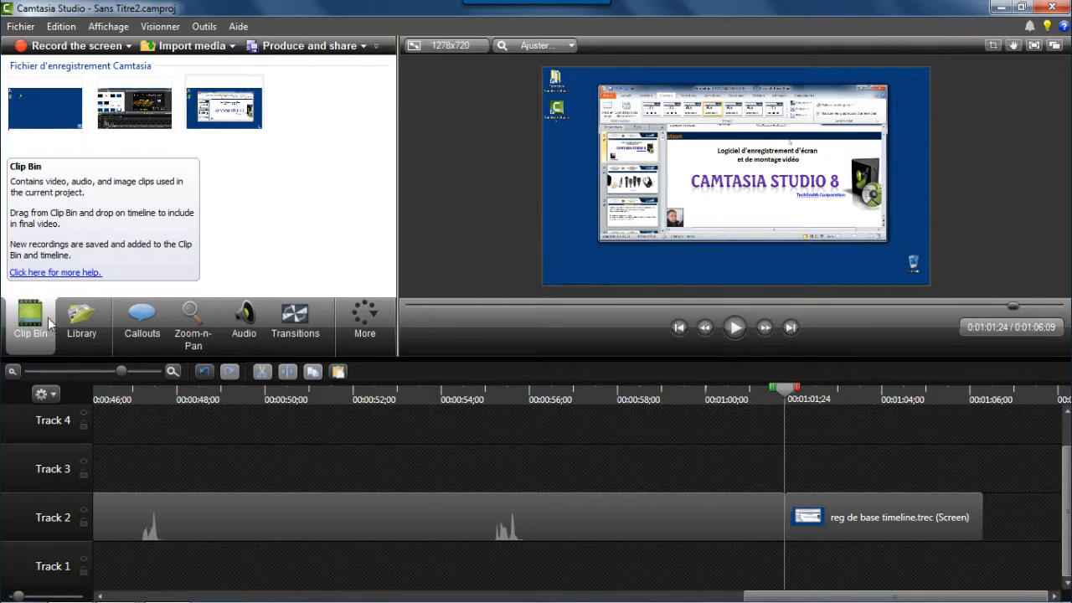
left_click(70, 323)
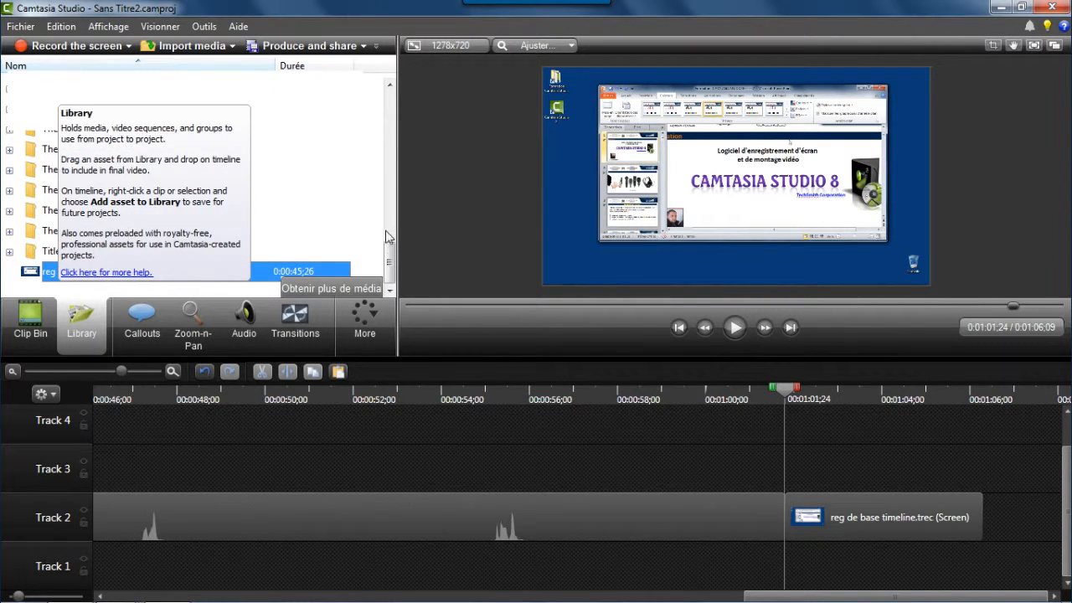
left_click_drag(389, 255, 392, 107)
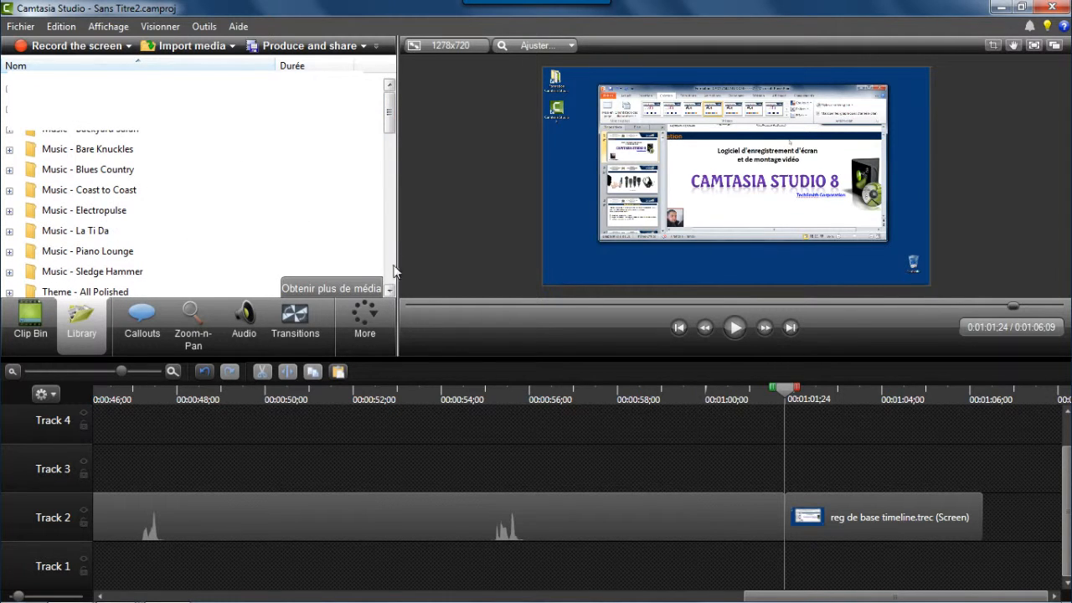
left_click(390, 290)
left_click(390, 290)
left_click(390, 289)
left_click(390, 289)
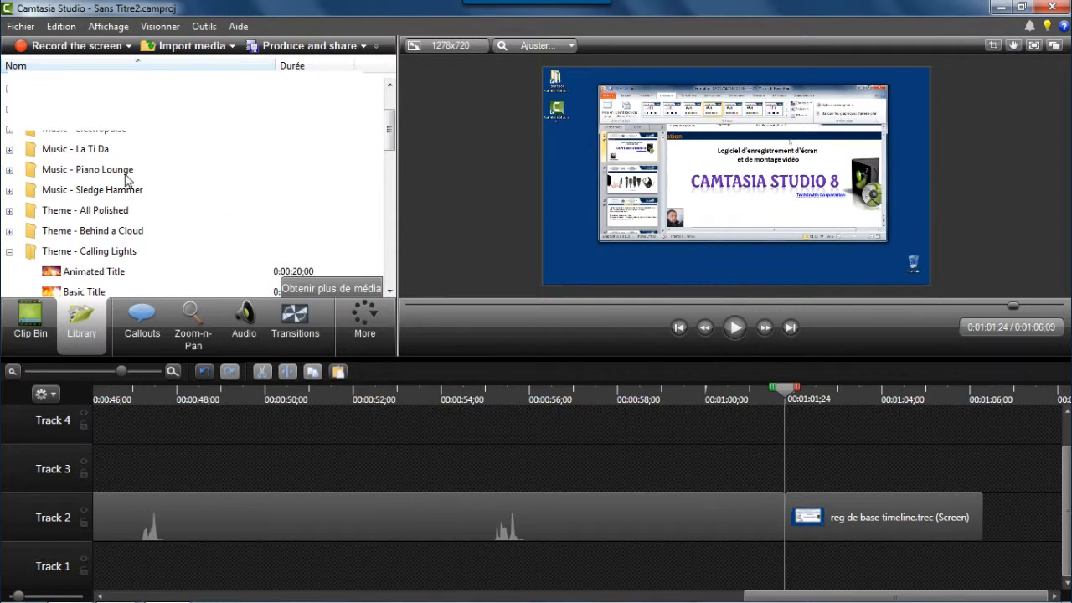
double_click(94, 155)
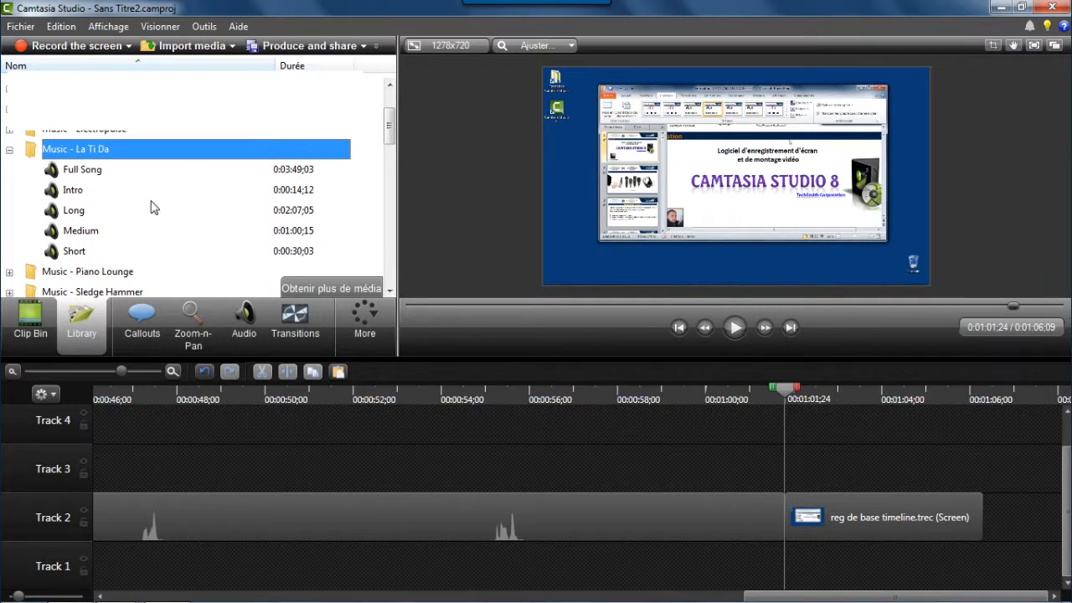
mouse_move(73, 193)
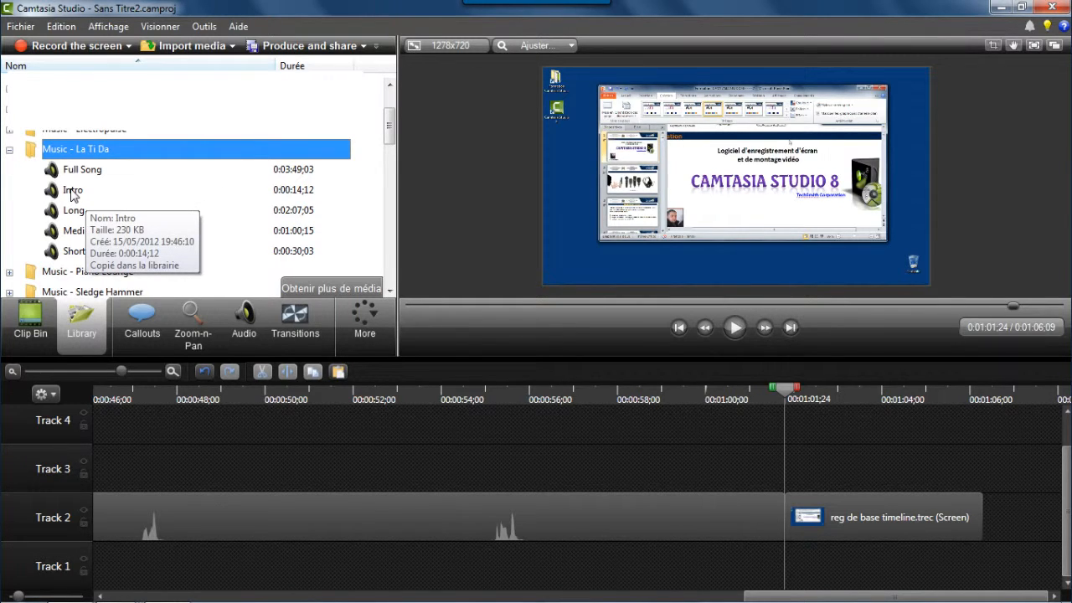
left_click(87, 216)
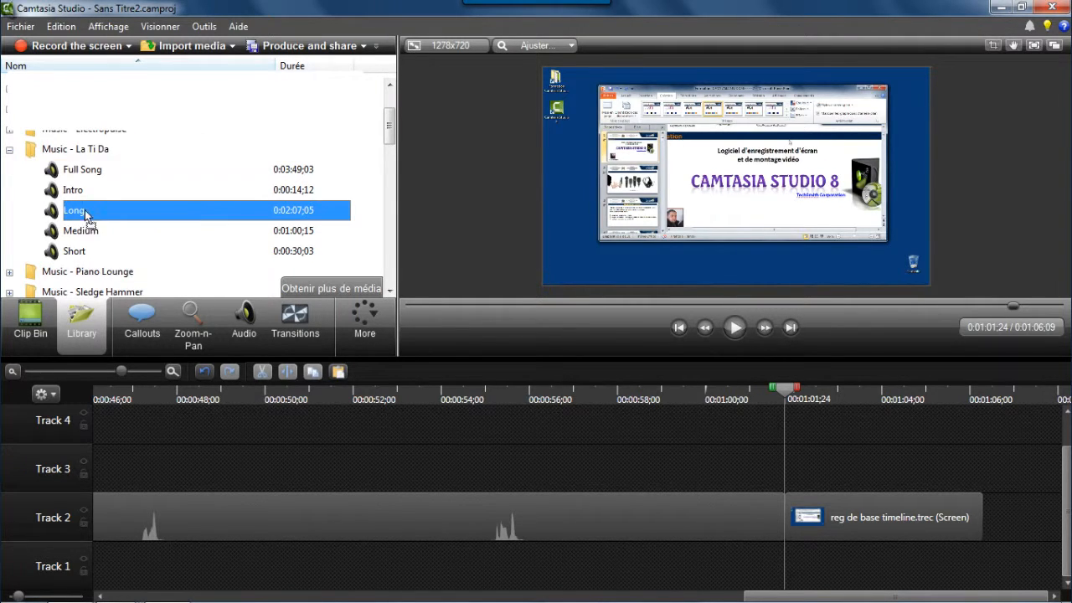
left_click_drag(87, 216, 724, 422)
left_click_drag(791, 467, 789, 460)
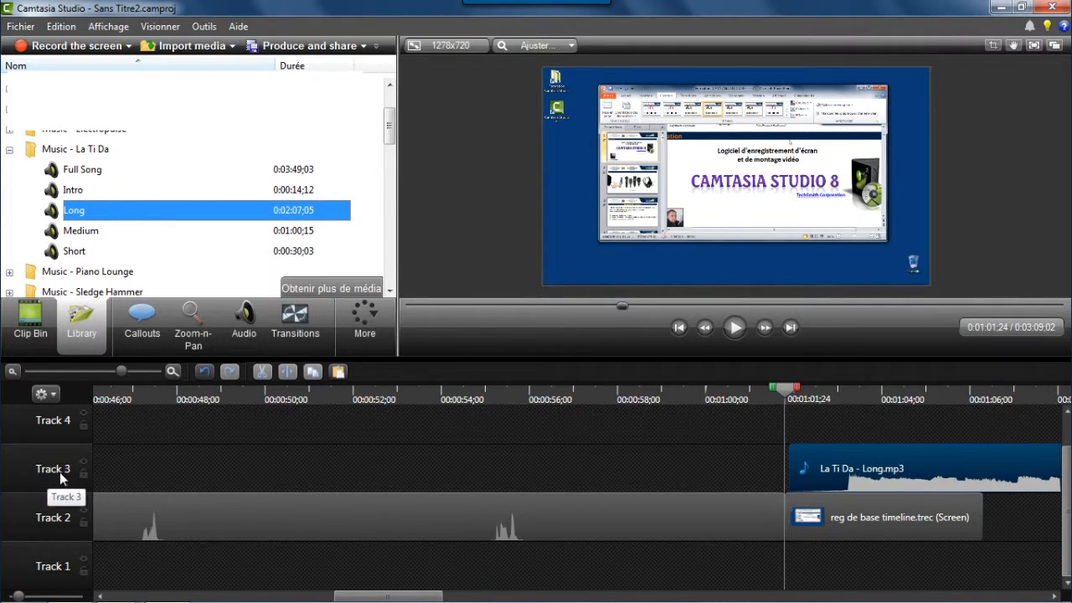
Delete the La Ti Da - Long music clip from Track 3.
left_click_drag(429, 599, 481, 600)
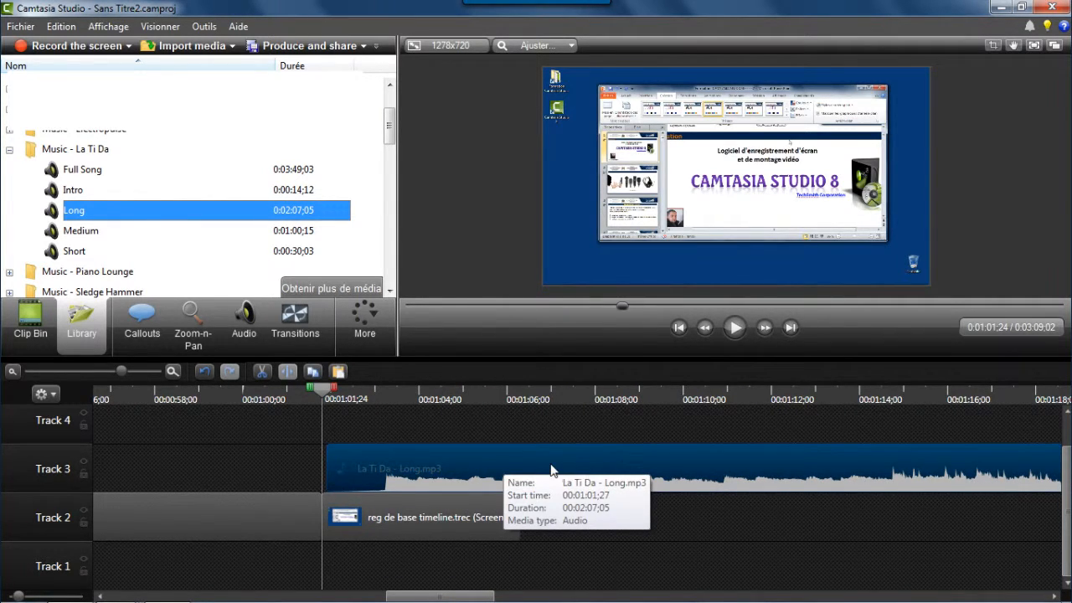
right_click(505, 458)
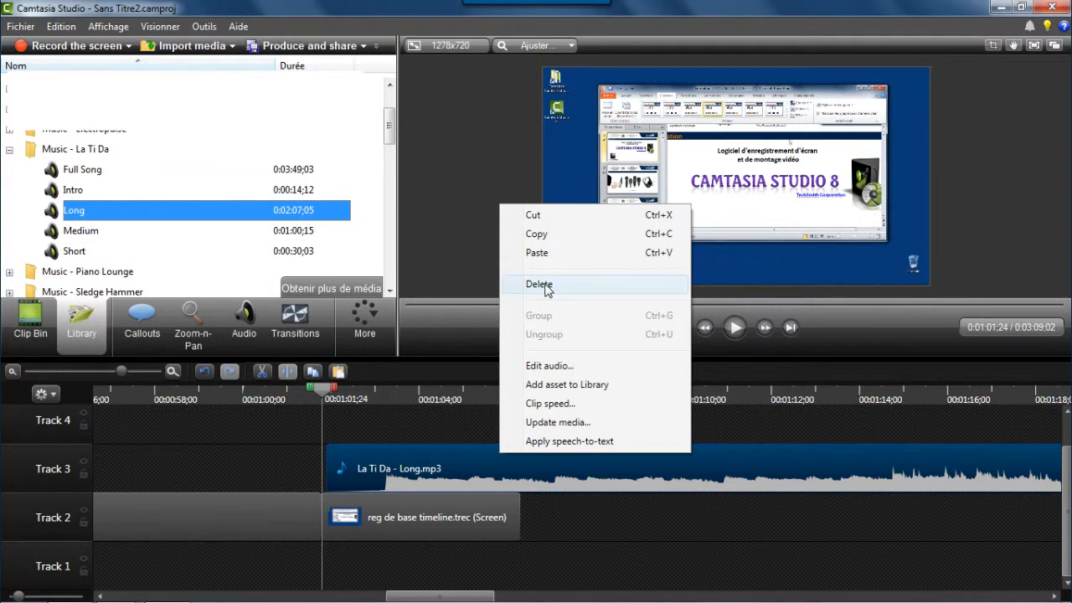
left_click(539, 285)
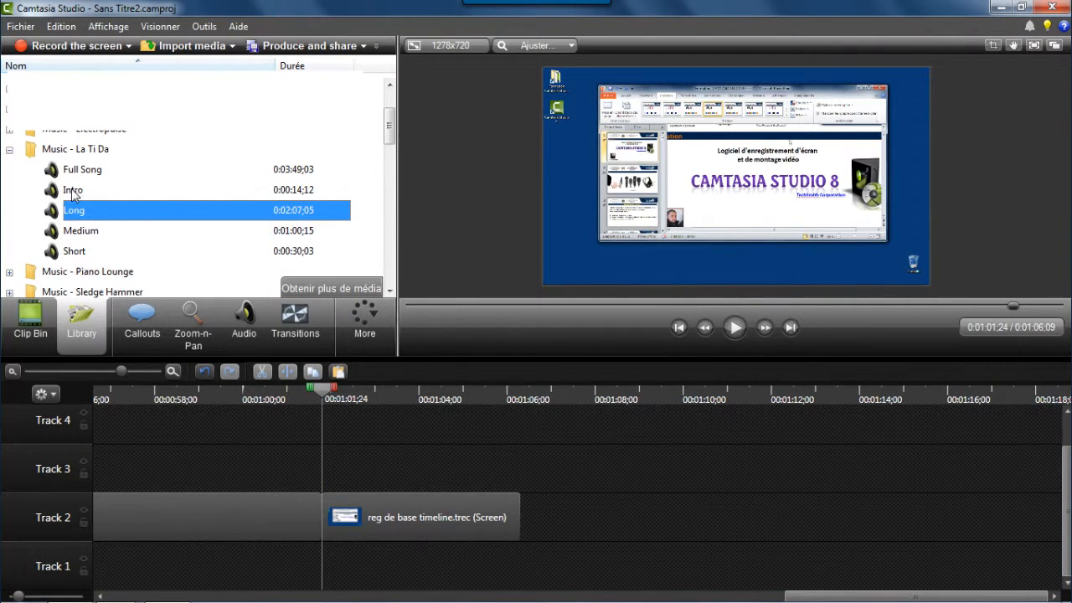
Add the Music - La Ti Da 'Intro' track from the Library to Track 3 at the start of the trailing segment.
left_click_drag(72, 195, 335, 469)
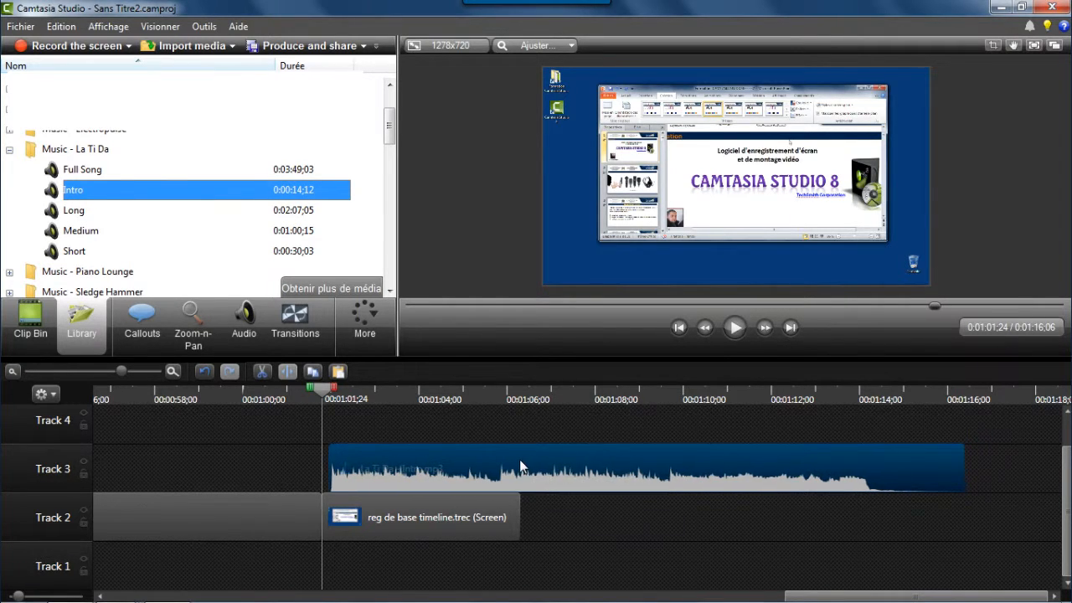
left_click_drag(519, 465, 513, 467)
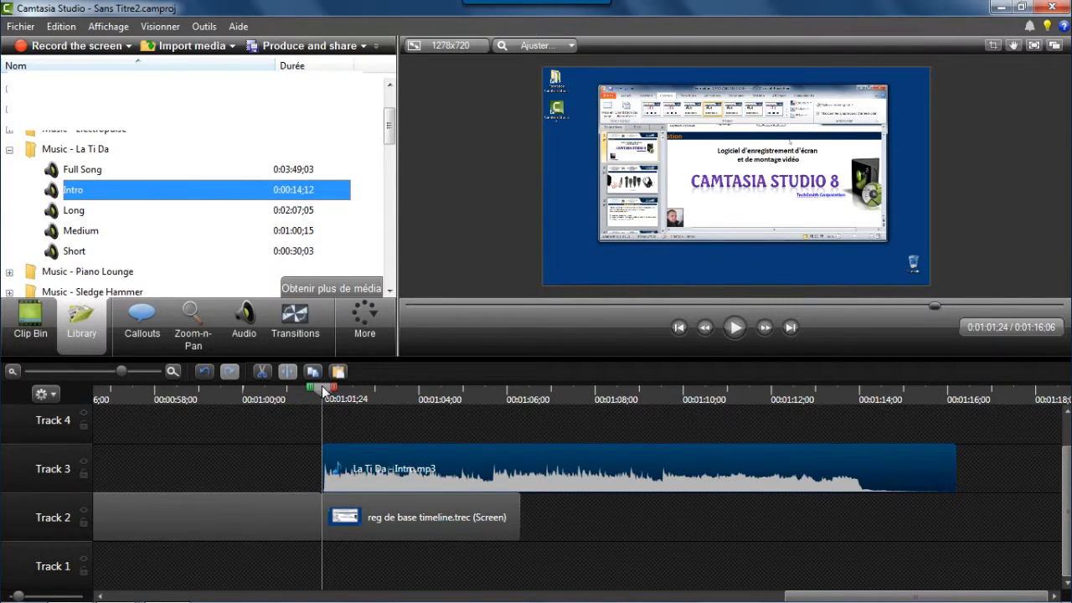
Split the Intro clip at 0:01:06;09, where the screen clip ends, and cut away the overhanging part.
left_click_drag(325, 391, 520, 390)
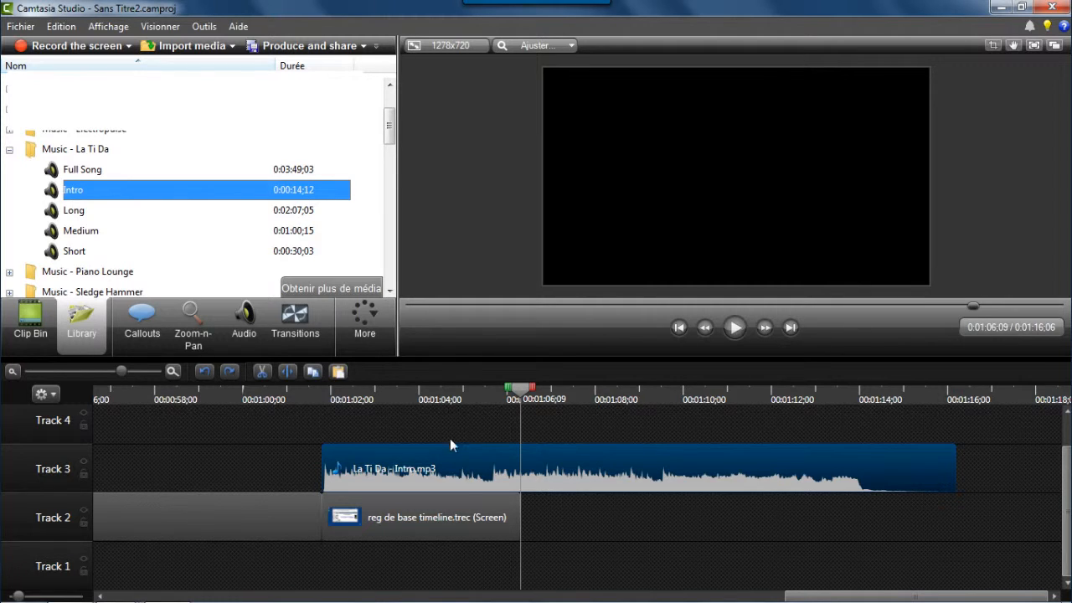
left_click(287, 371)
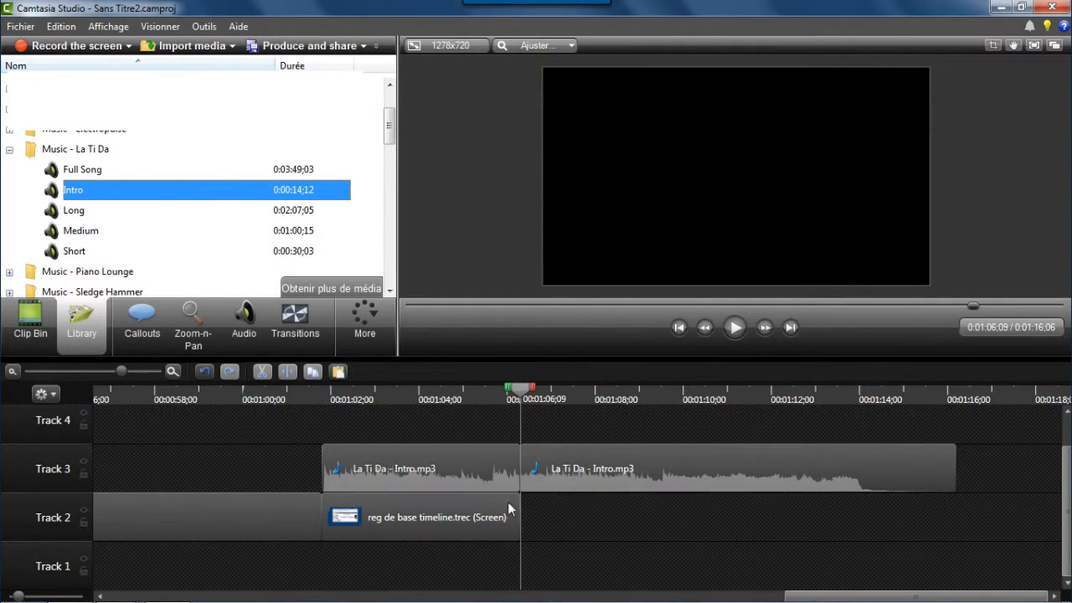
left_click(602, 467)
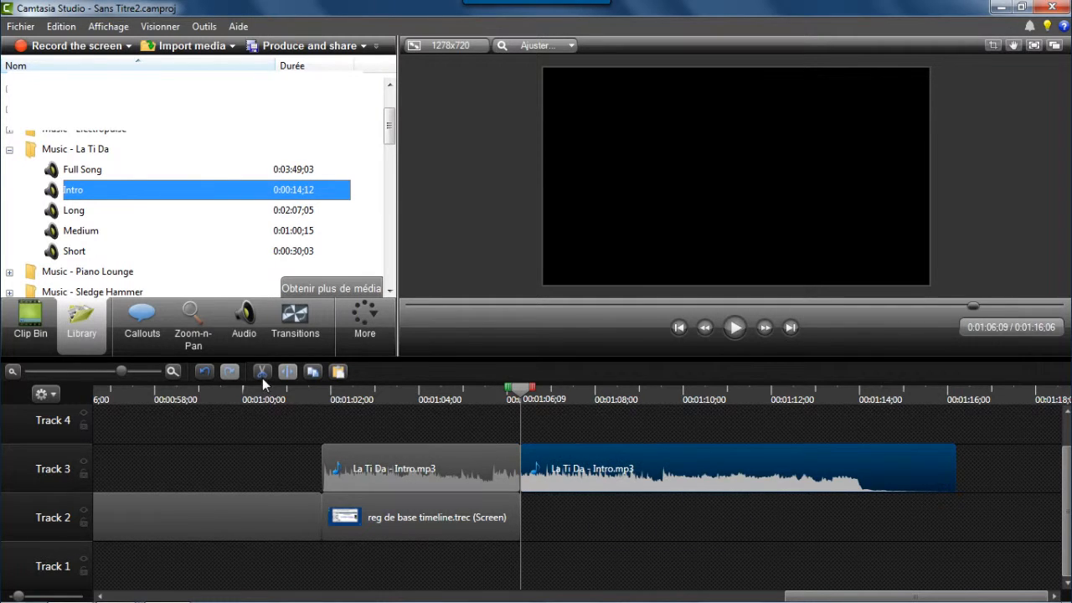
left_click(261, 375)
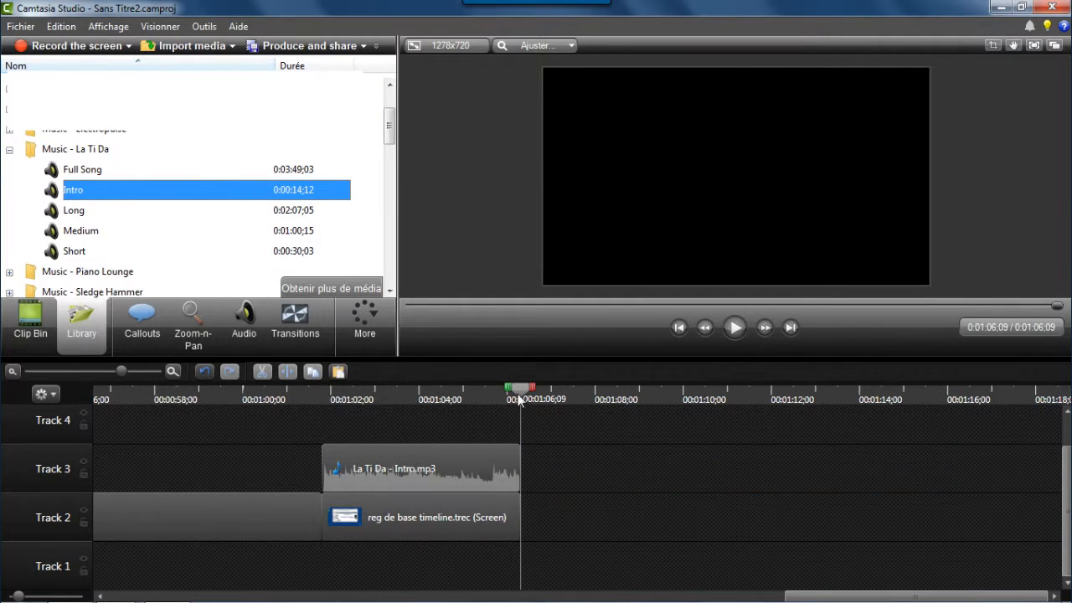
Apply a fade-in and a fade-out to the Intro clip, shortening both fades to brief ramps at each end.
left_click_drag(520, 392, 304, 415)
left_click(733, 328)
left_click_drag(519, 391, 303, 423)
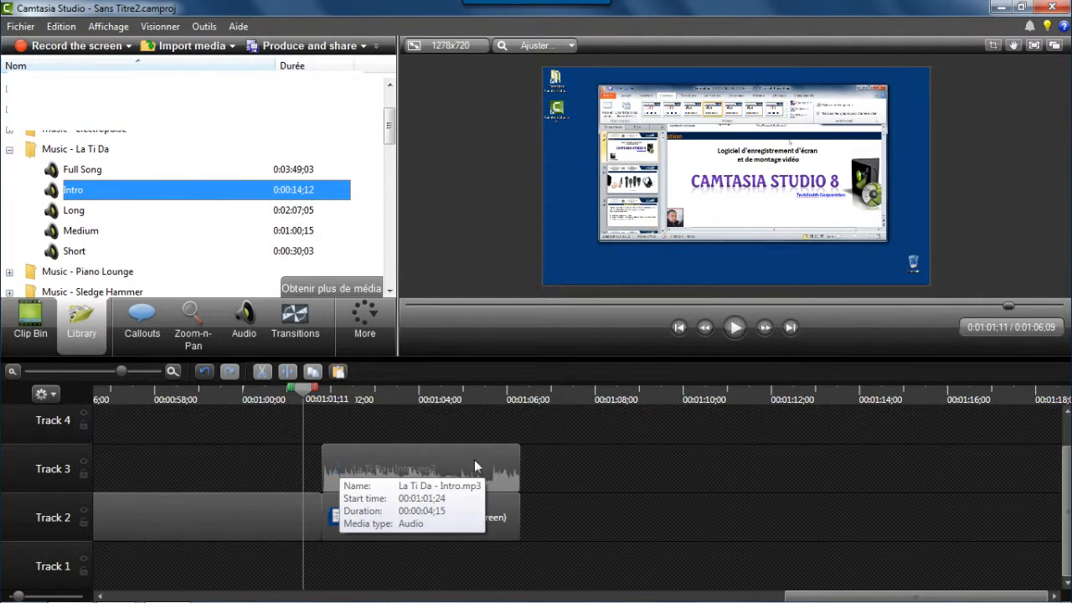
left_click(246, 329)
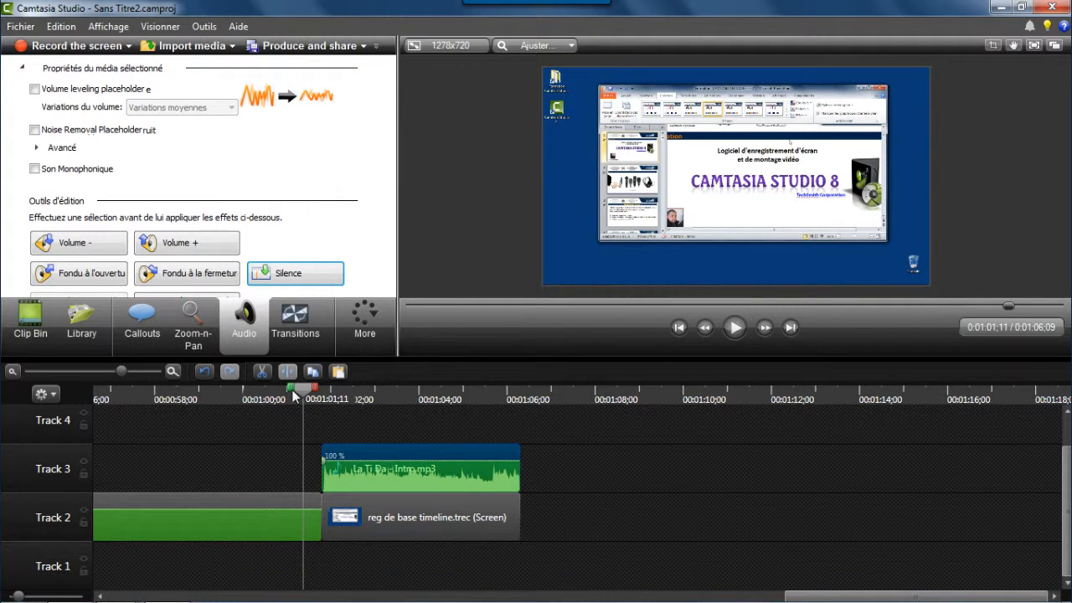
left_click(100, 276)
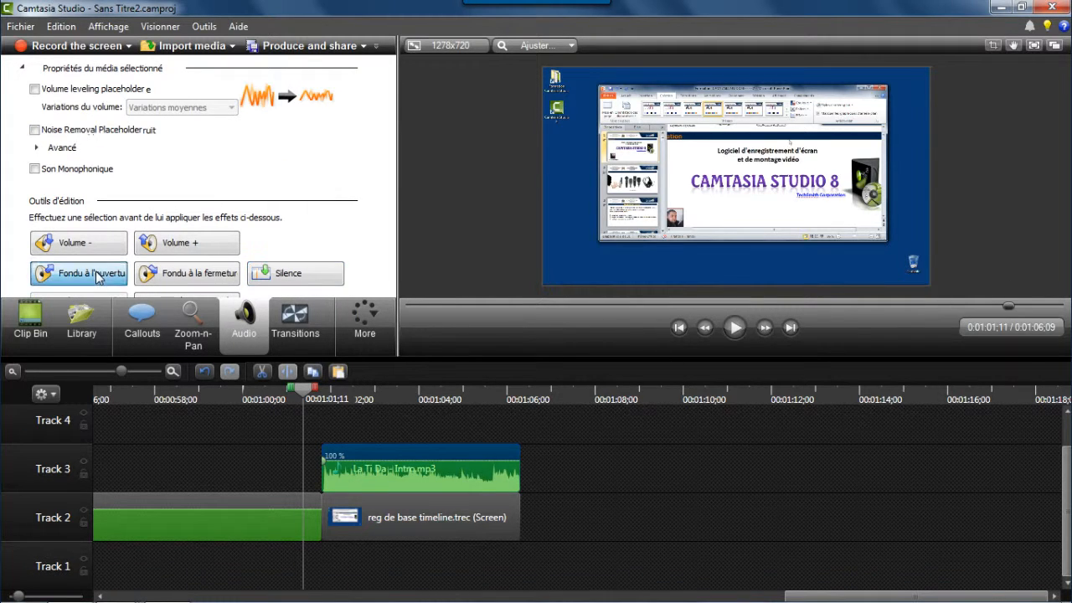
left_click(186, 276)
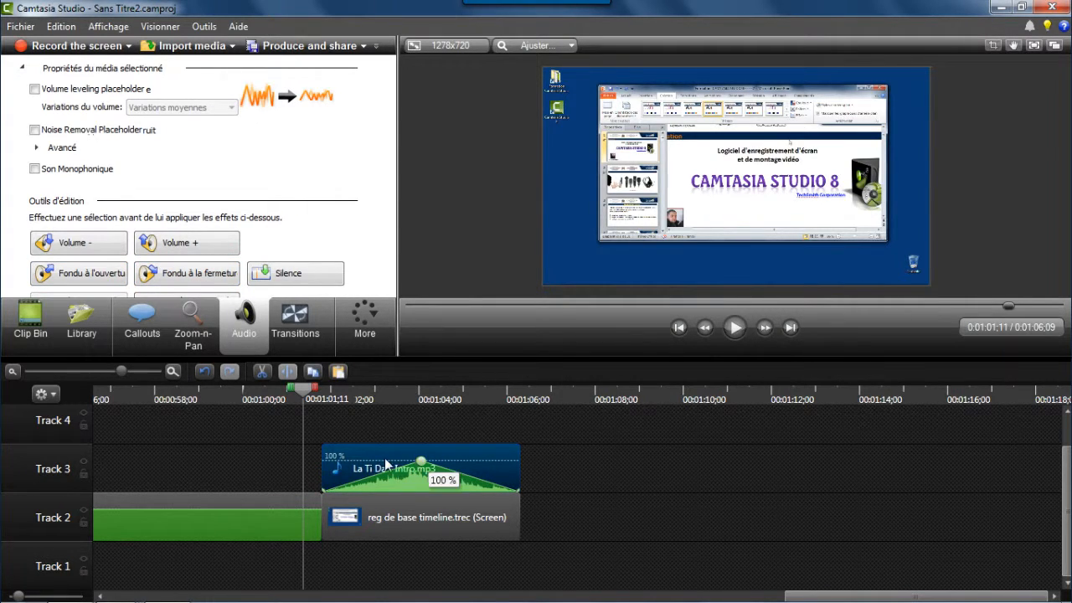
left_click_drag(422, 461, 485, 463)
left_click_drag(420, 461, 345, 462)
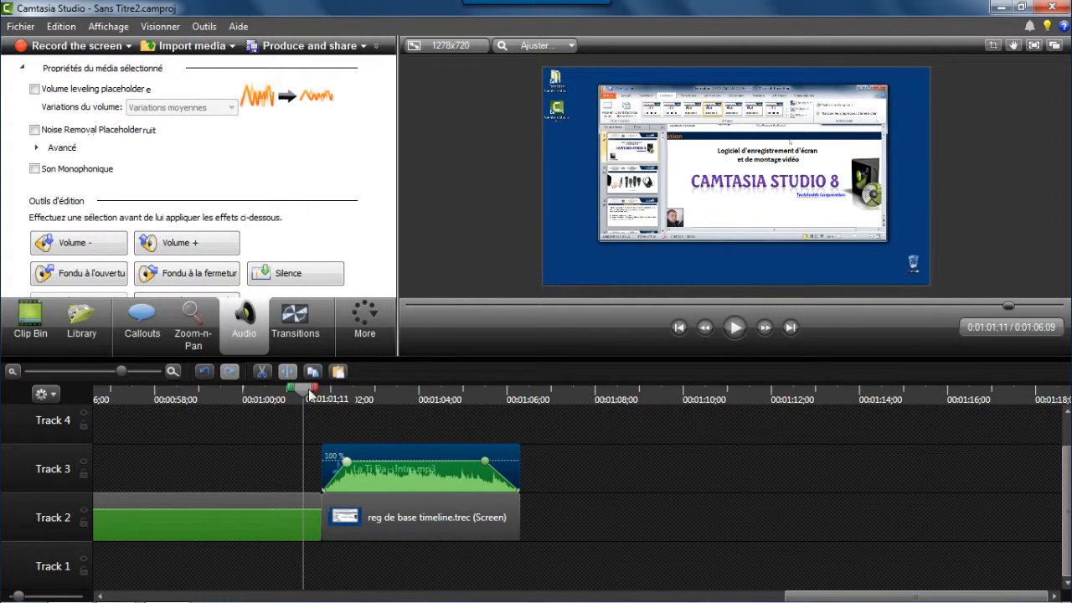
Group the screen clips on Track 2.
left_click(735, 327)
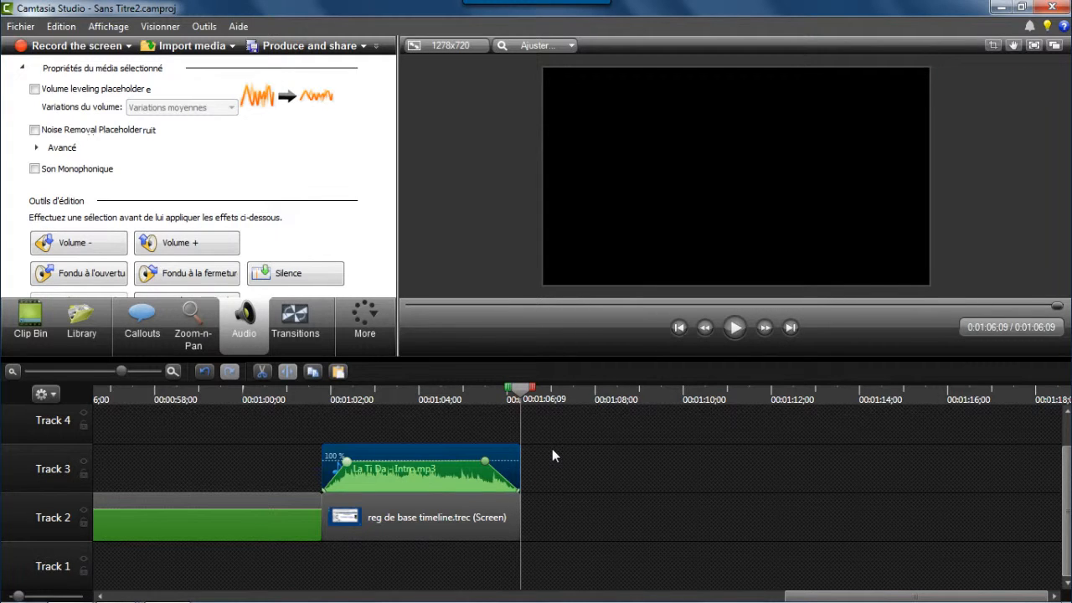
left_click(275, 500)
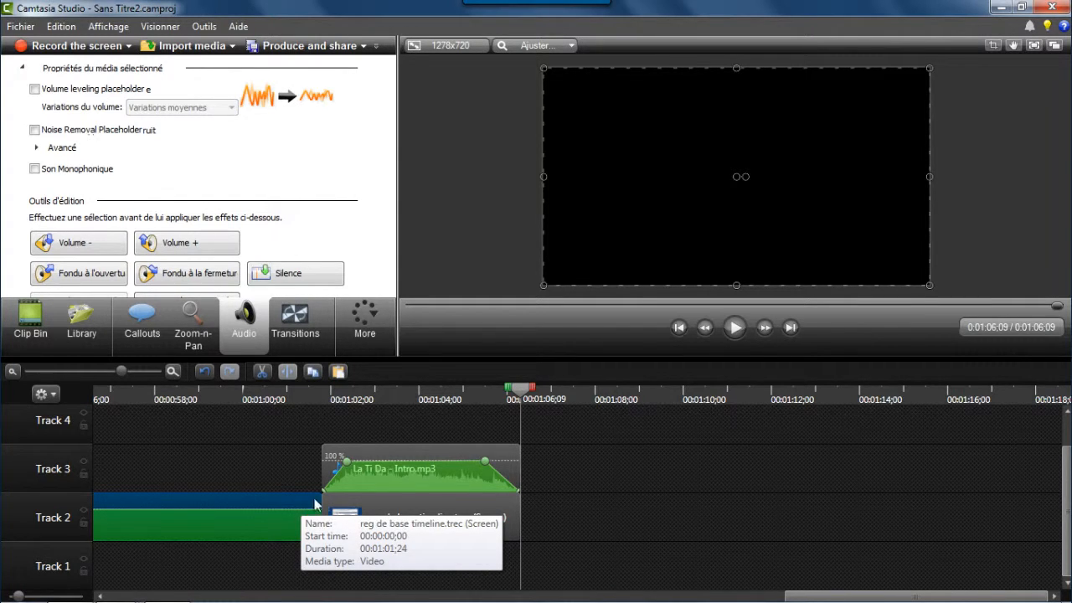
right_click(311, 499)
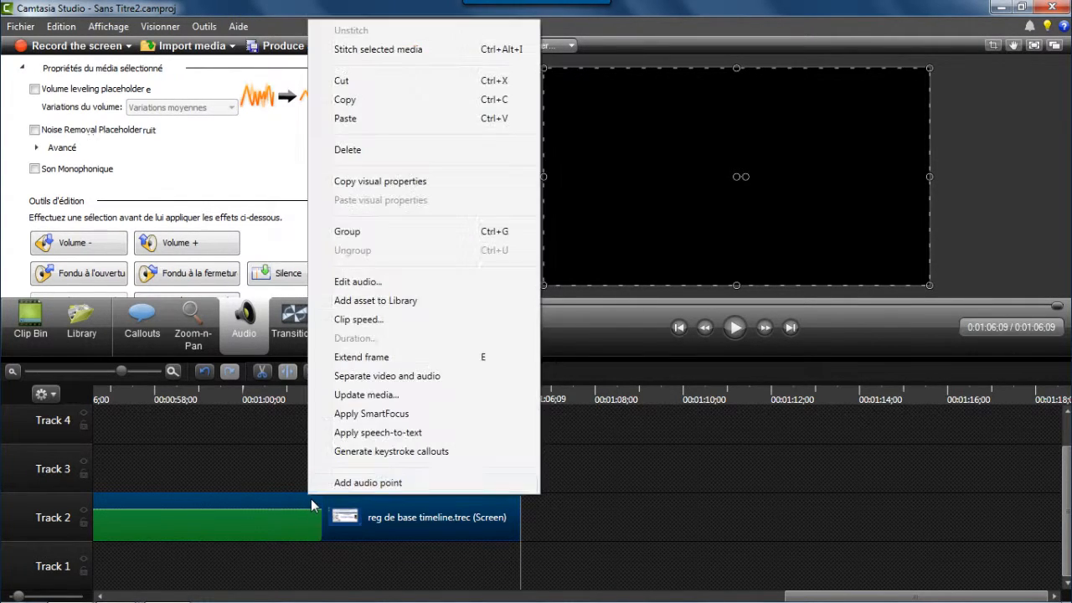
left_click(497, 237)
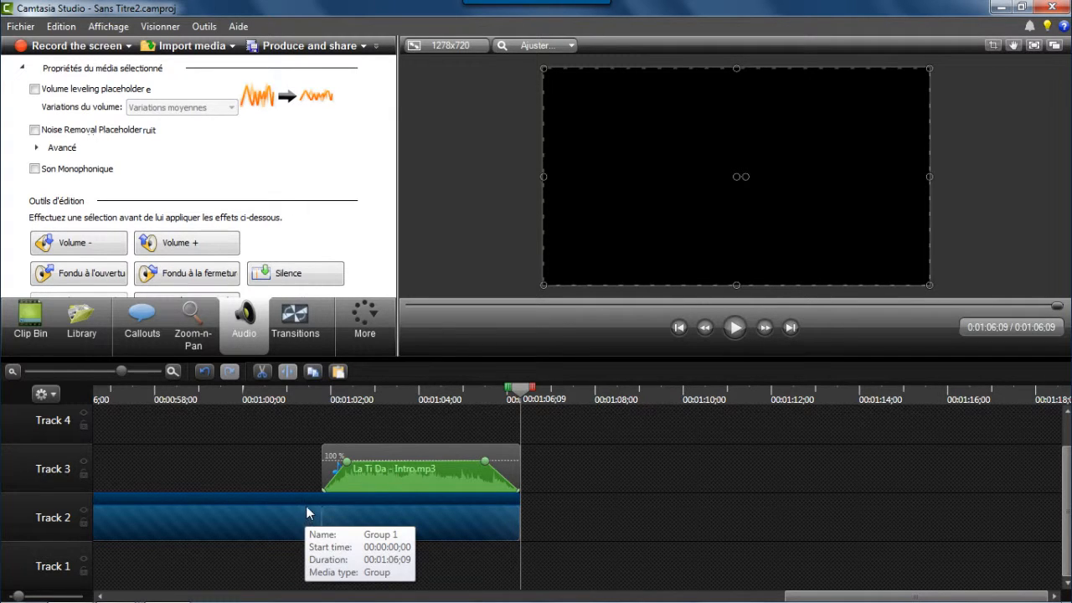
Group the Intro audio clip on Track 3 together with the Track 2 group.
left_click(385, 446)
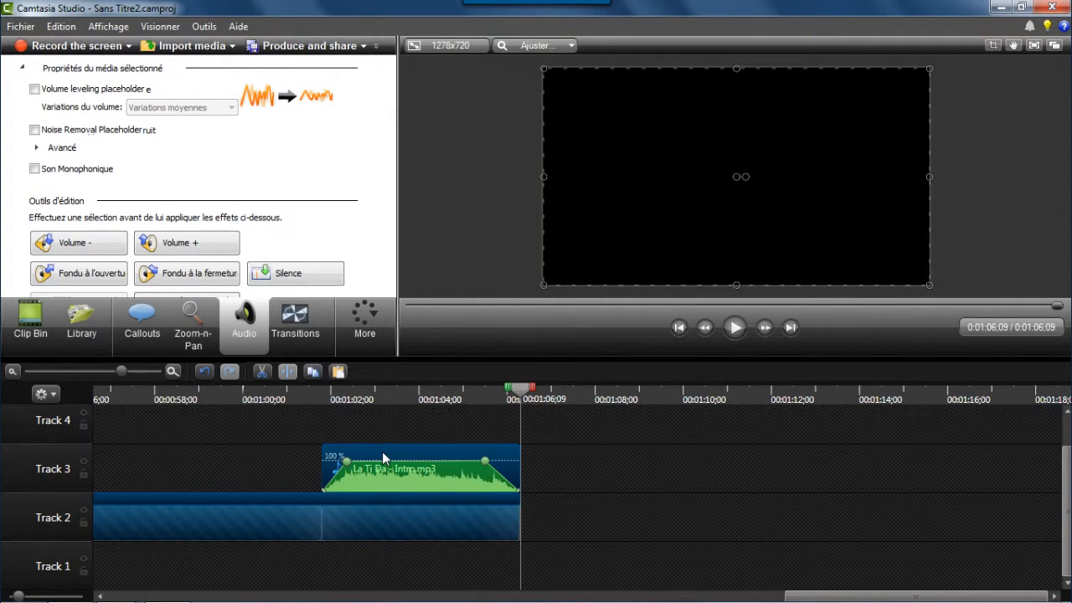
right_click(382, 452)
left_click(462, 277)
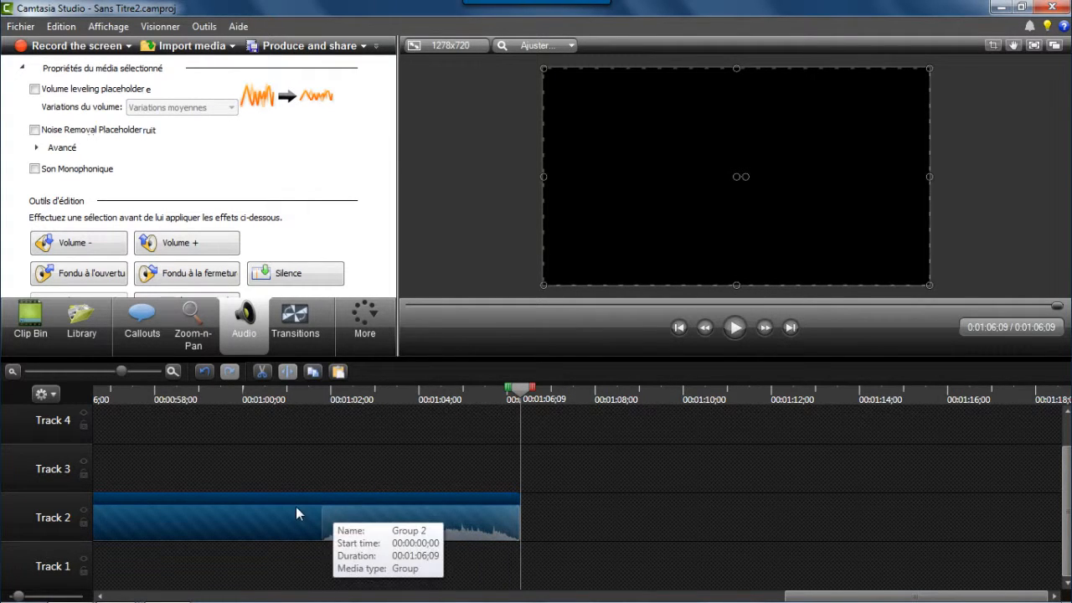
left_click_drag(333, 510, 785, 514)
left_click(696, 597)
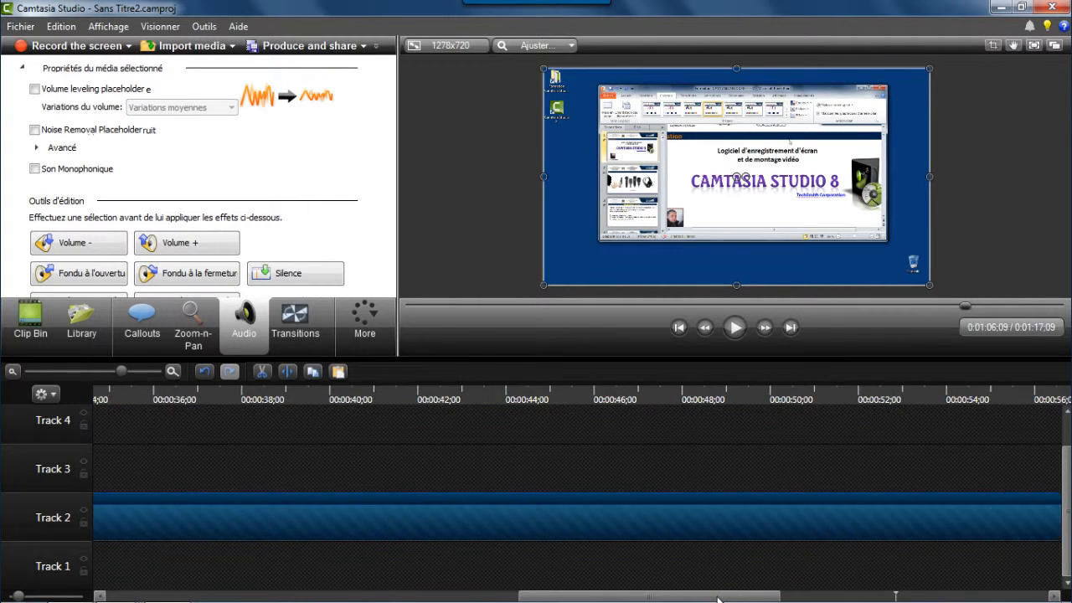
left_click_drag(712, 597, 549, 597)
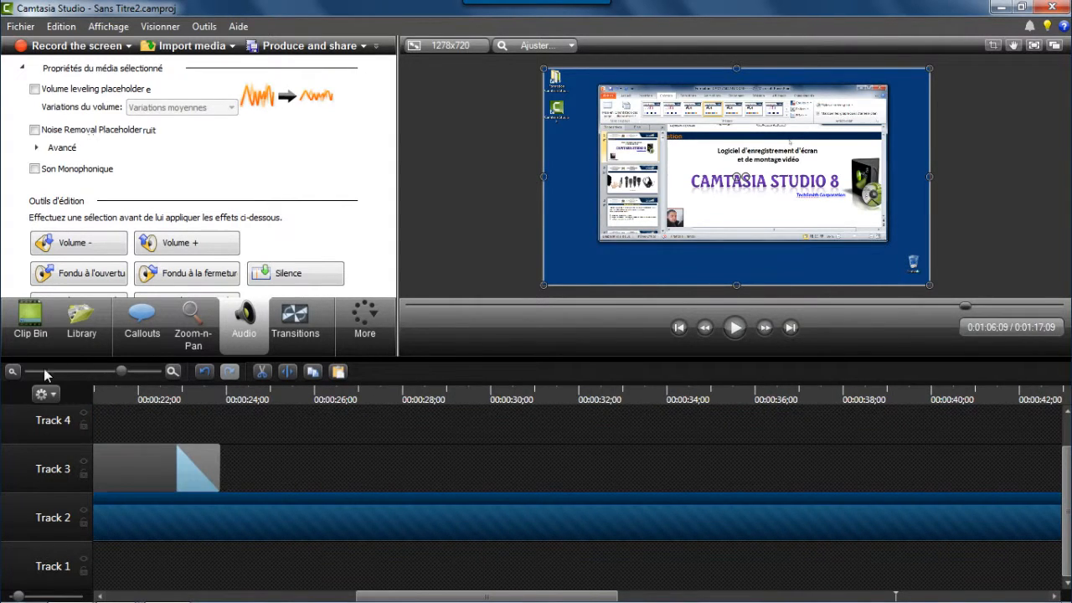
left_click(13, 371)
left_click(13, 371)
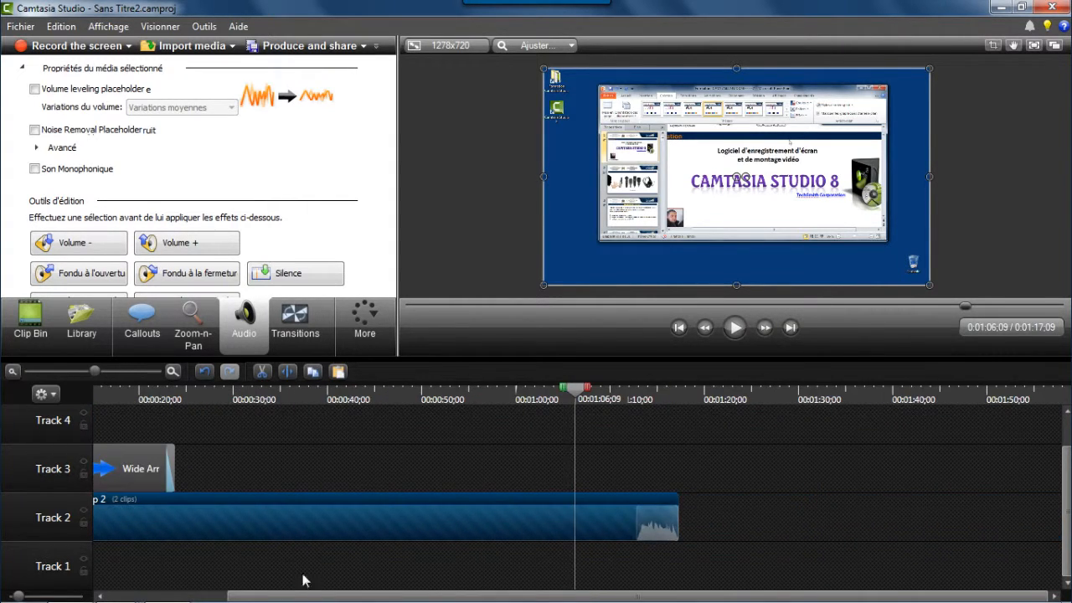
left_click_drag(326, 597, 199, 591)
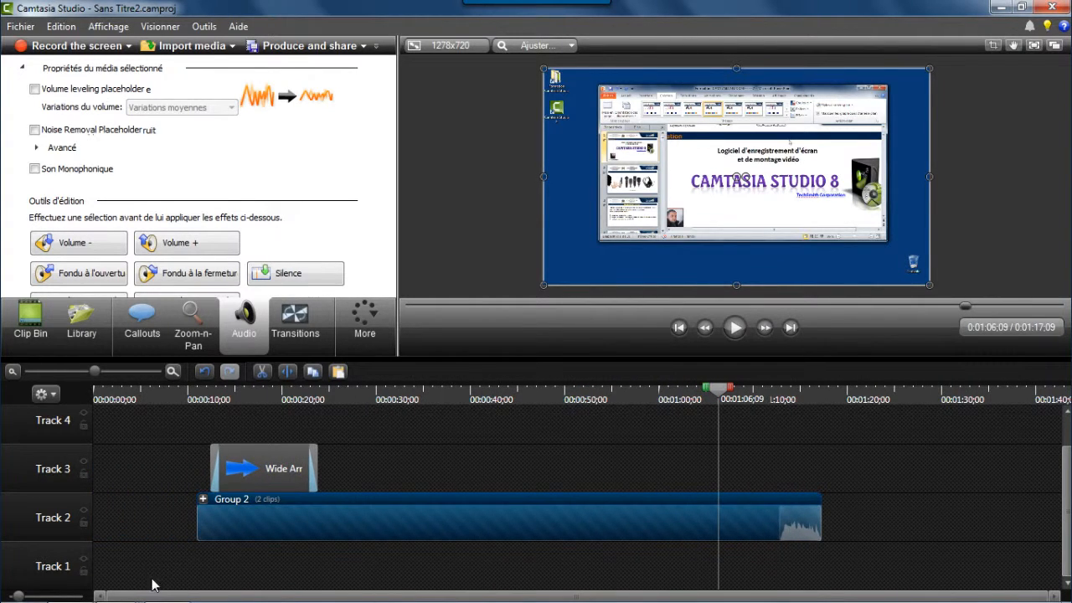
left_click_drag(507, 522, 366, 525)
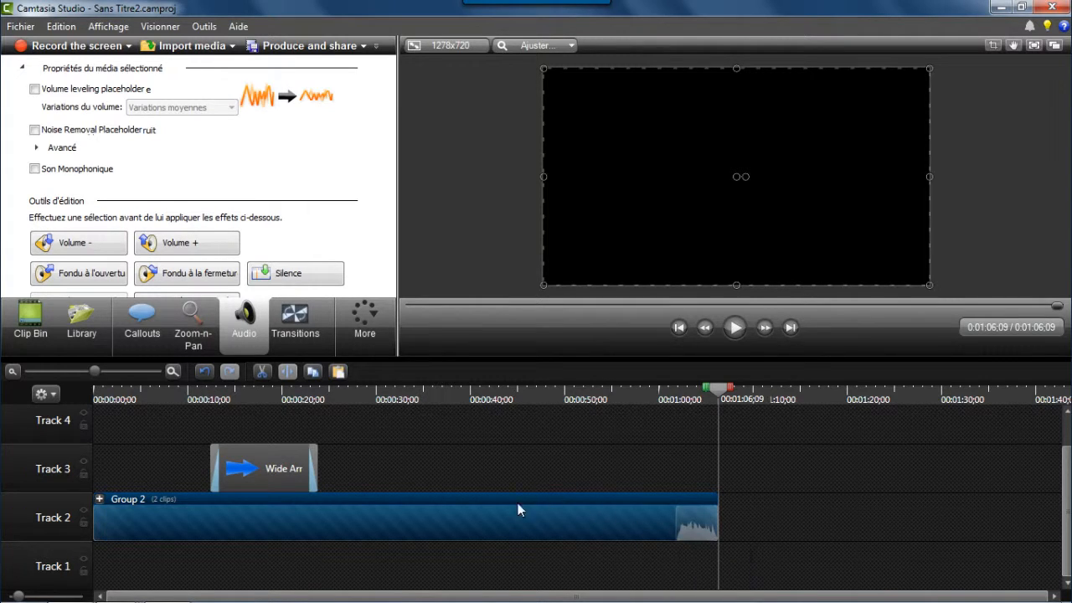
Ungroup the combined group and then the inner screen-clip group to separate all clips again.
left_click_drag(640, 394, 425, 430)
left_click(734, 327)
right_click(478, 511)
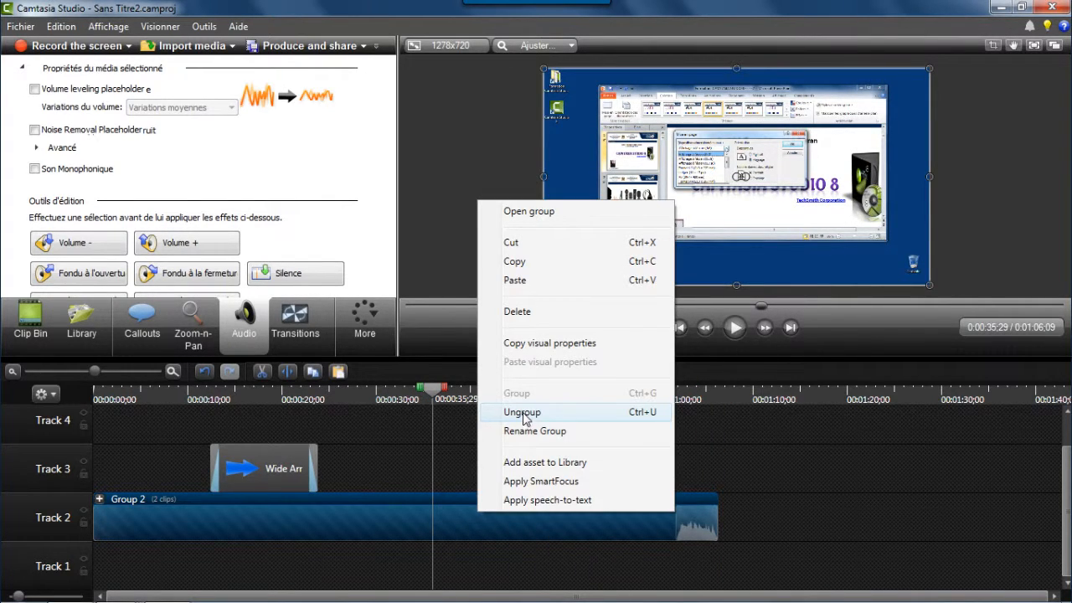
left_click(522, 412)
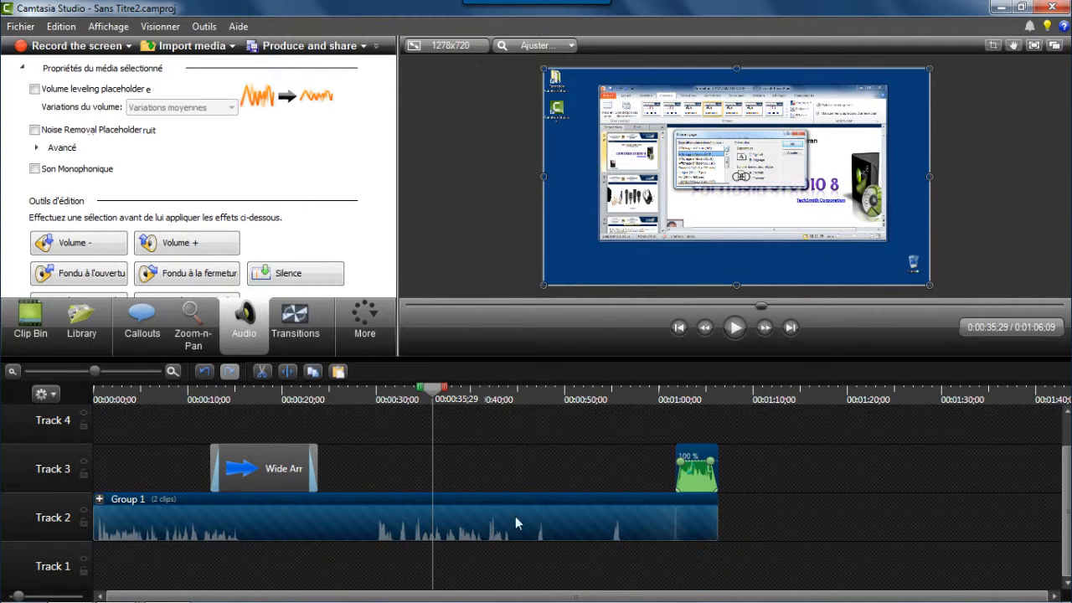
right_click(470, 517)
left_click(514, 419)
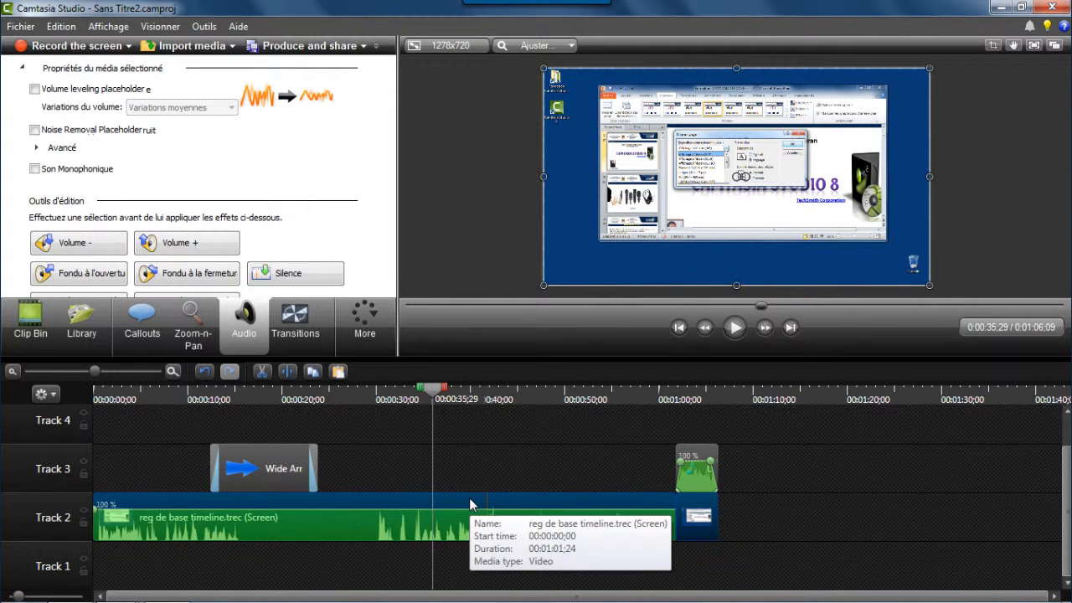
Set the first screen clip's speed to 200 % of the original clip speed.
right_click(469, 500)
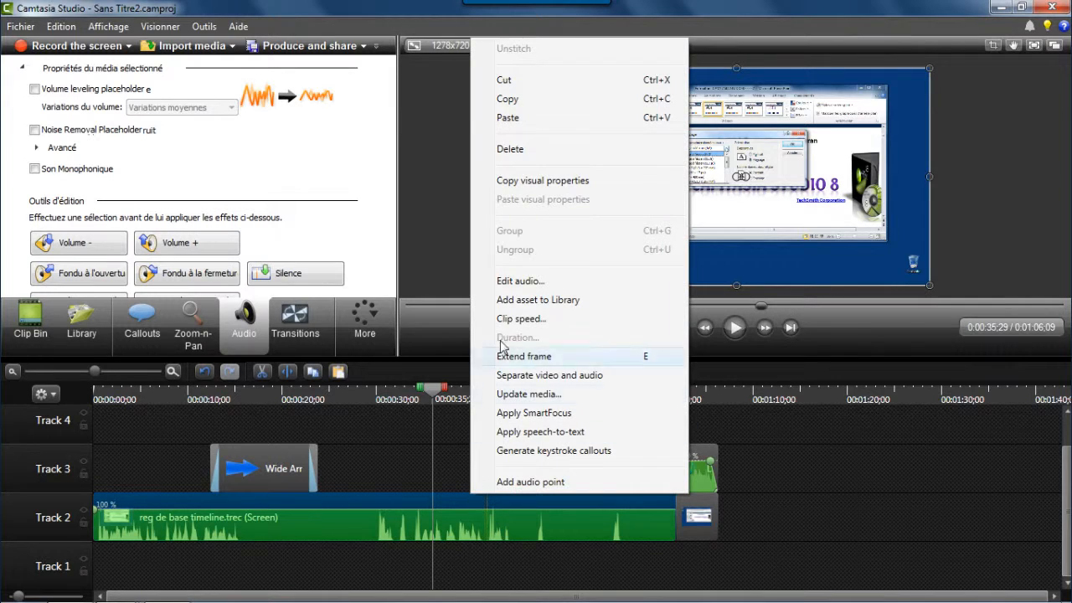
left_click(512, 319)
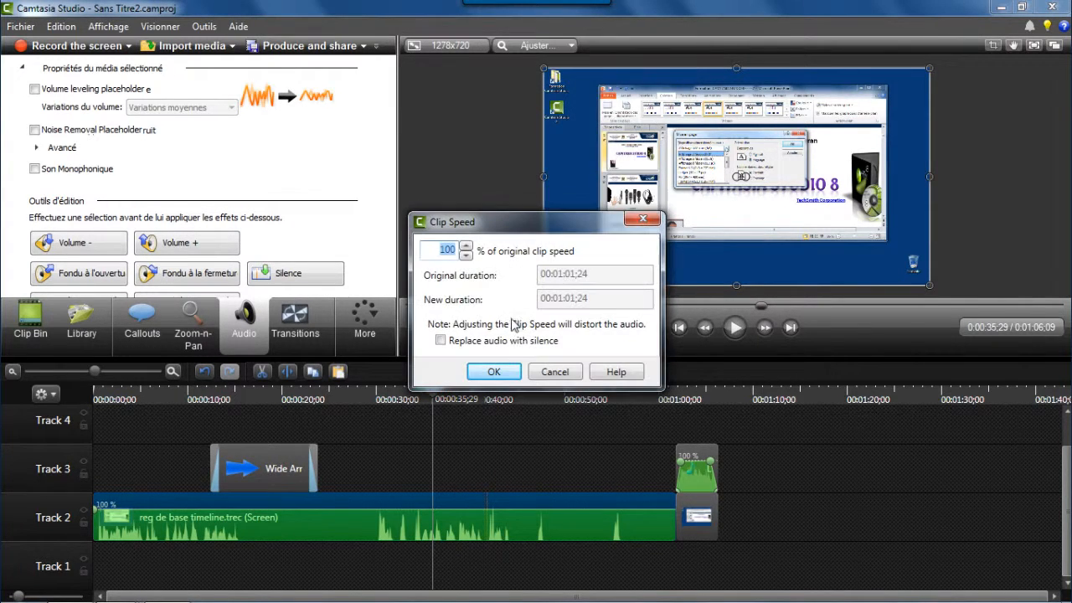
left_click_drag(475, 223, 496, 223)
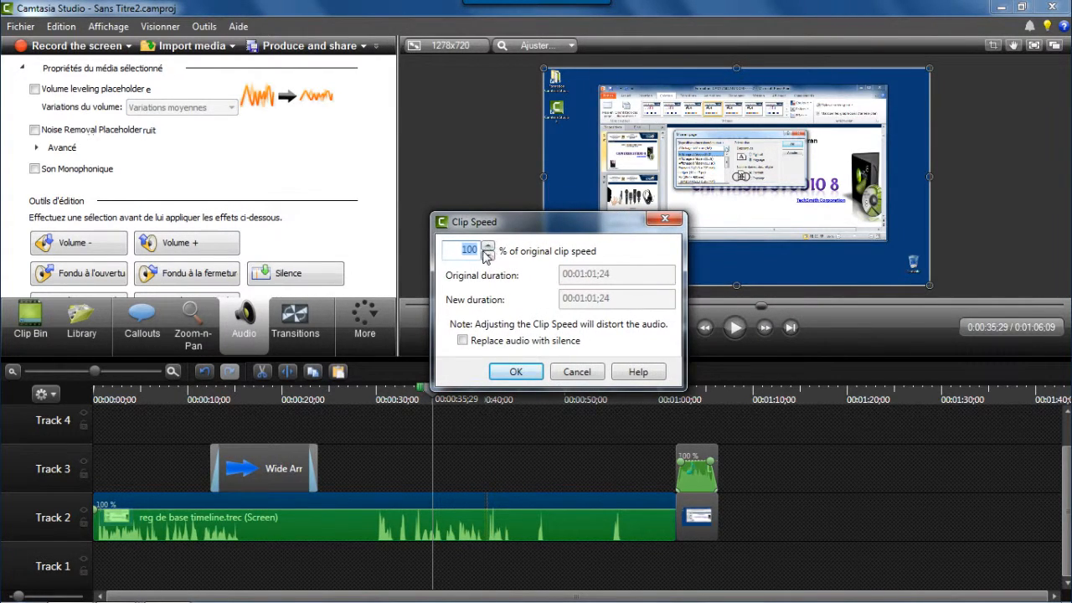
key("BackSpace")
type("200")
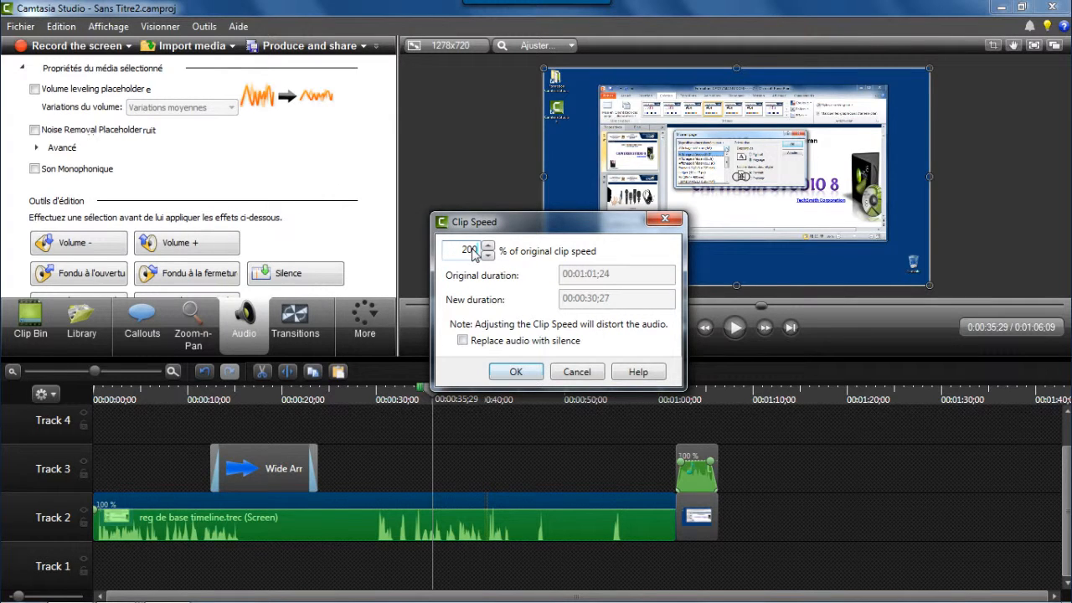
left_click(520, 372)
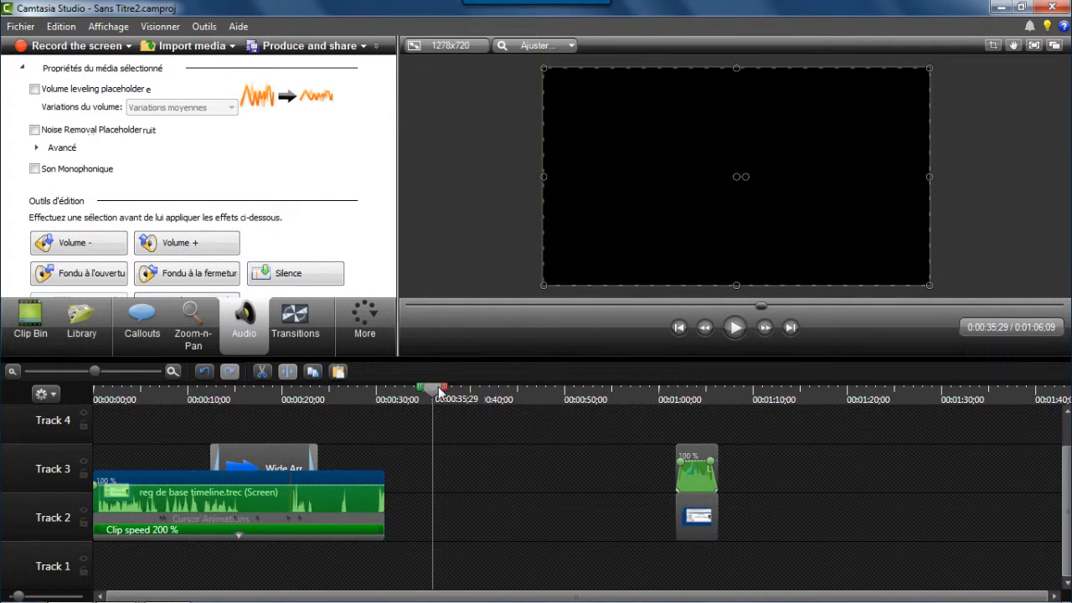
Play back the sped-up screen clip from near the start of the timeline.
left_click_drag(433, 390, 393, 401)
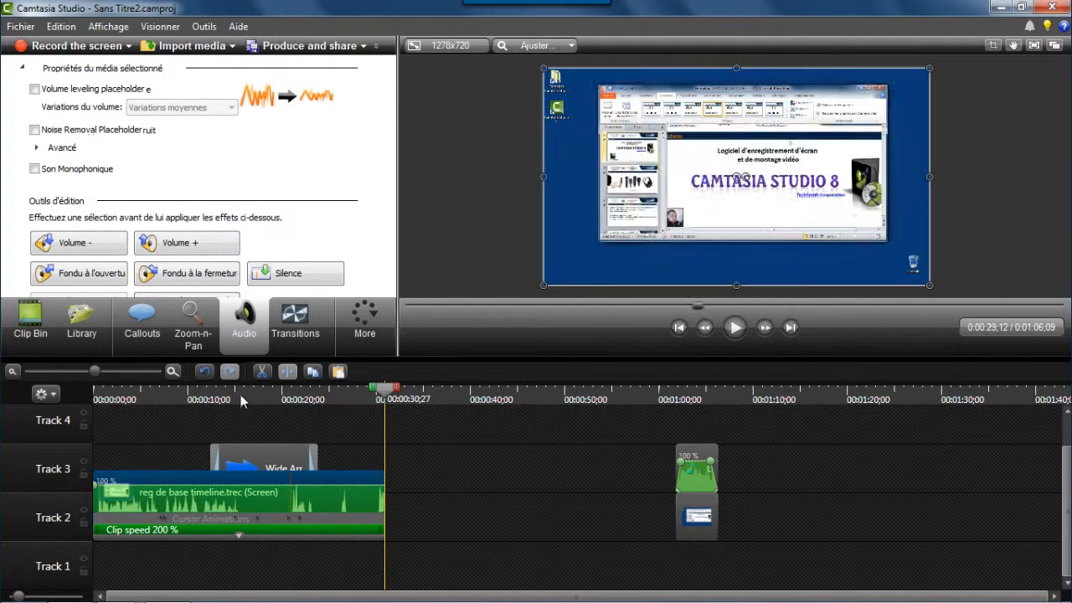
left_click(131, 401)
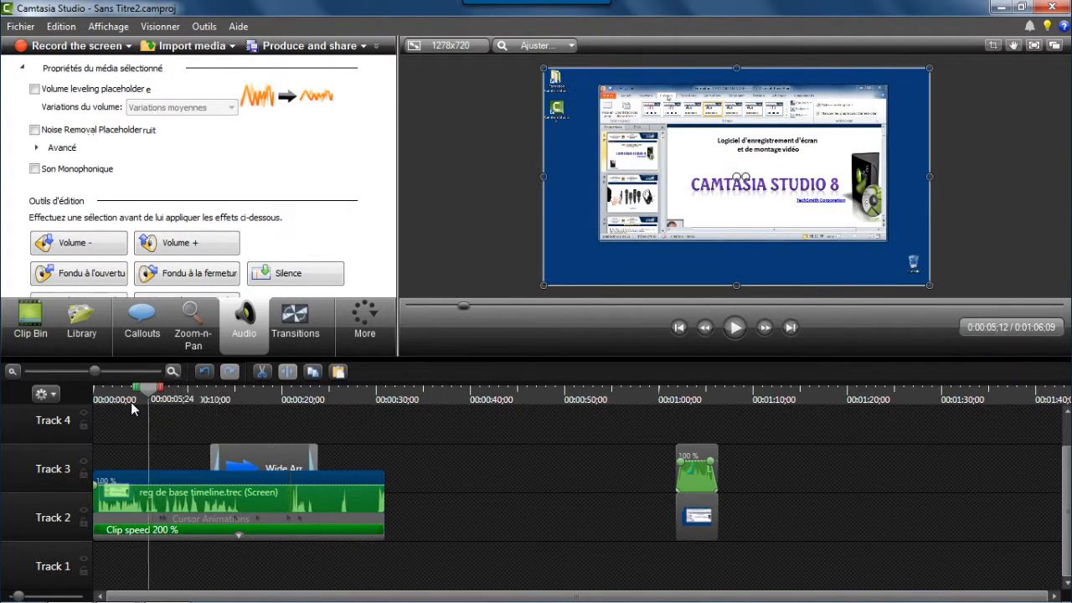
left_click(733, 330)
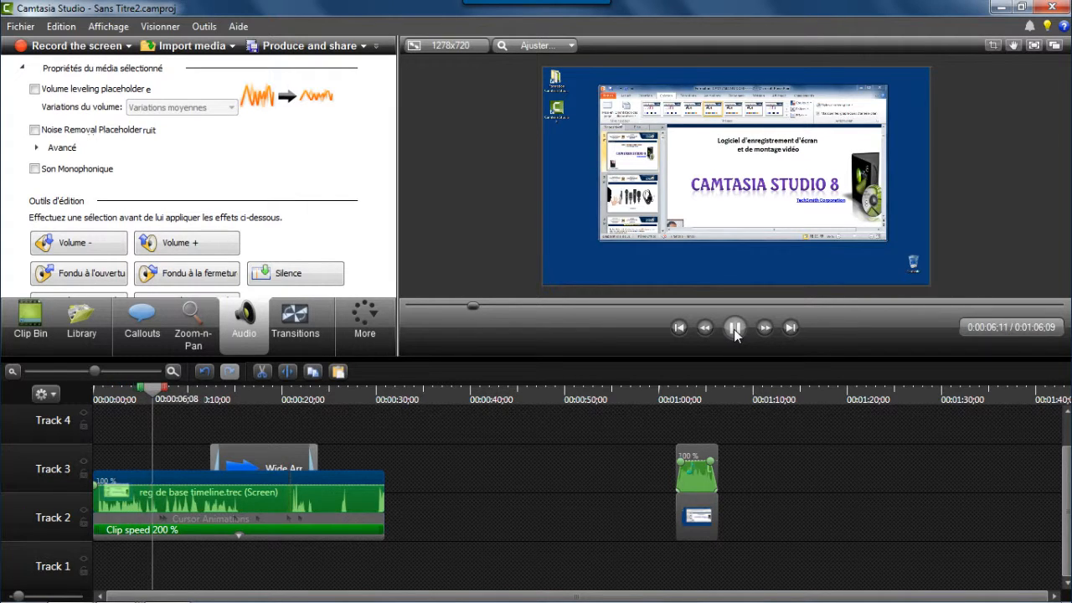
Undo the 200 % speed change and set the screen clip's speed to 130 % of the original clip speed.
left_click(734, 328)
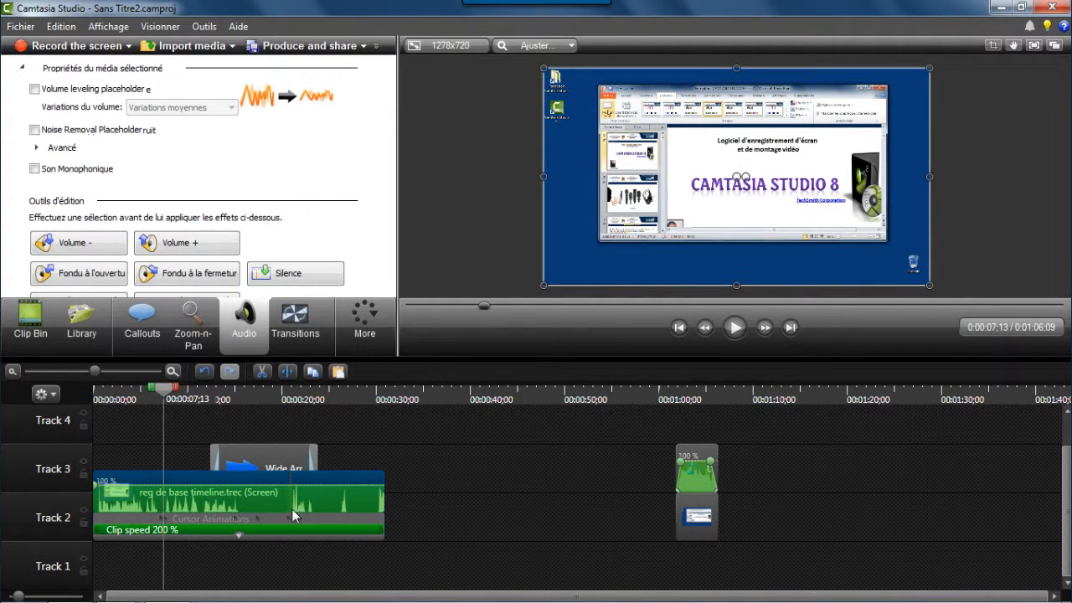
left_click(204, 373)
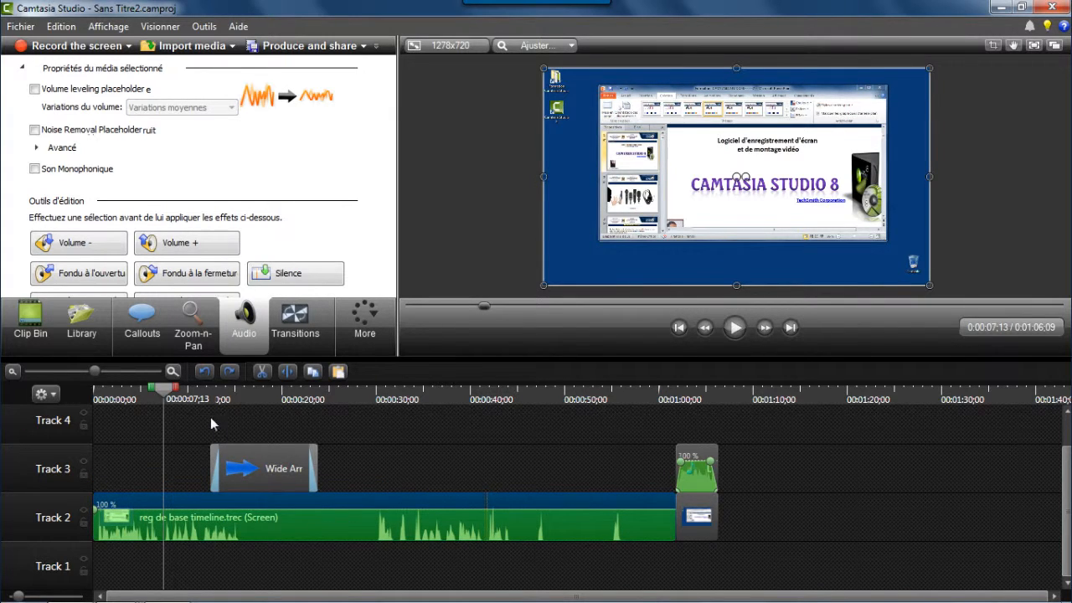
right_click(392, 504)
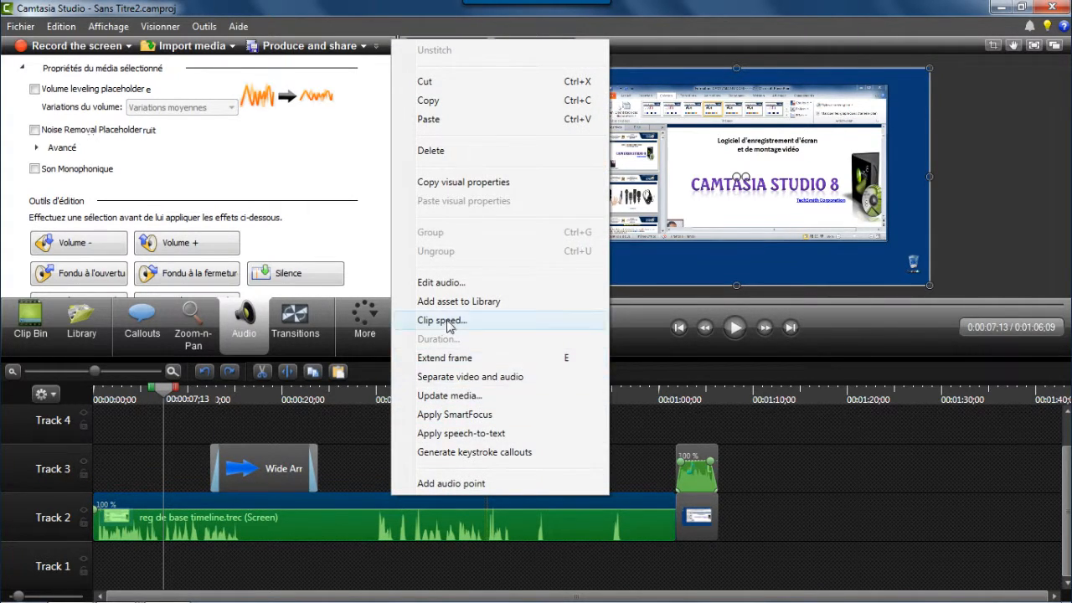
left_click(466, 321)
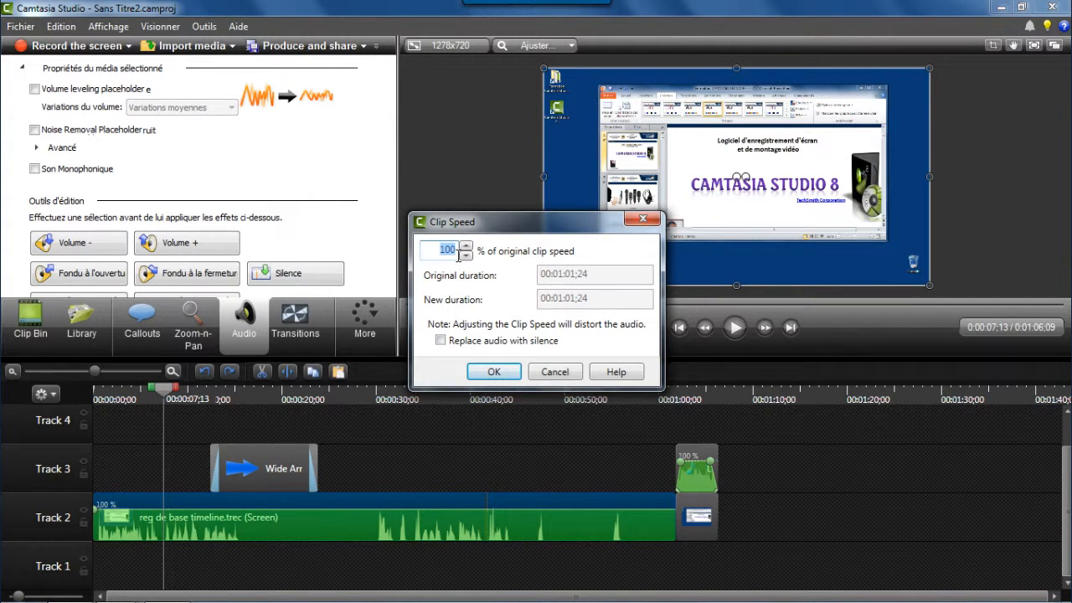
type("130")
left_click(493, 371)
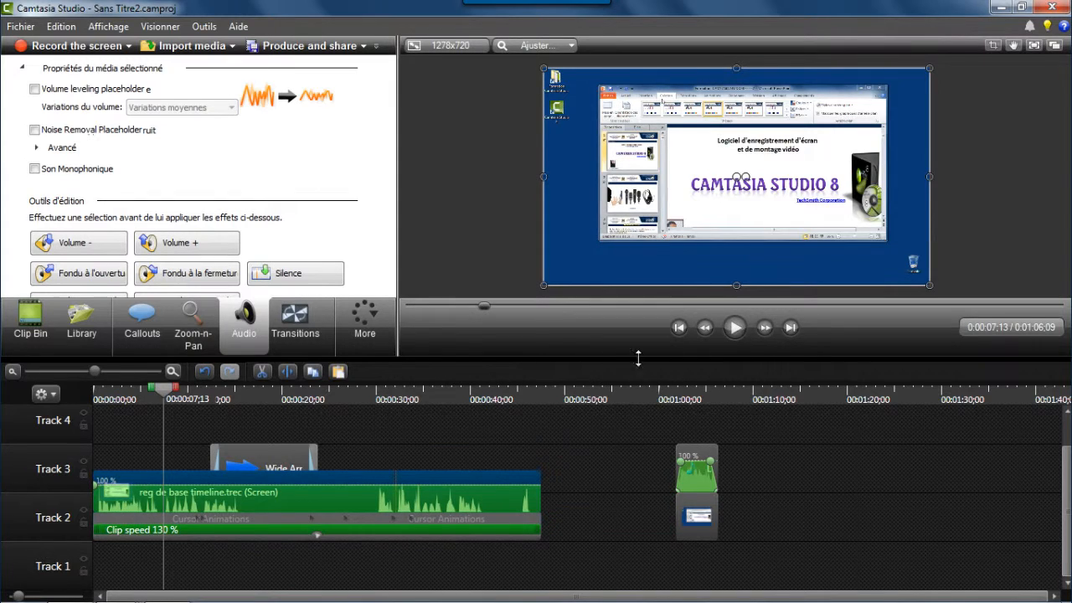
Play back the screen clip at its new speed.
left_click(734, 329)
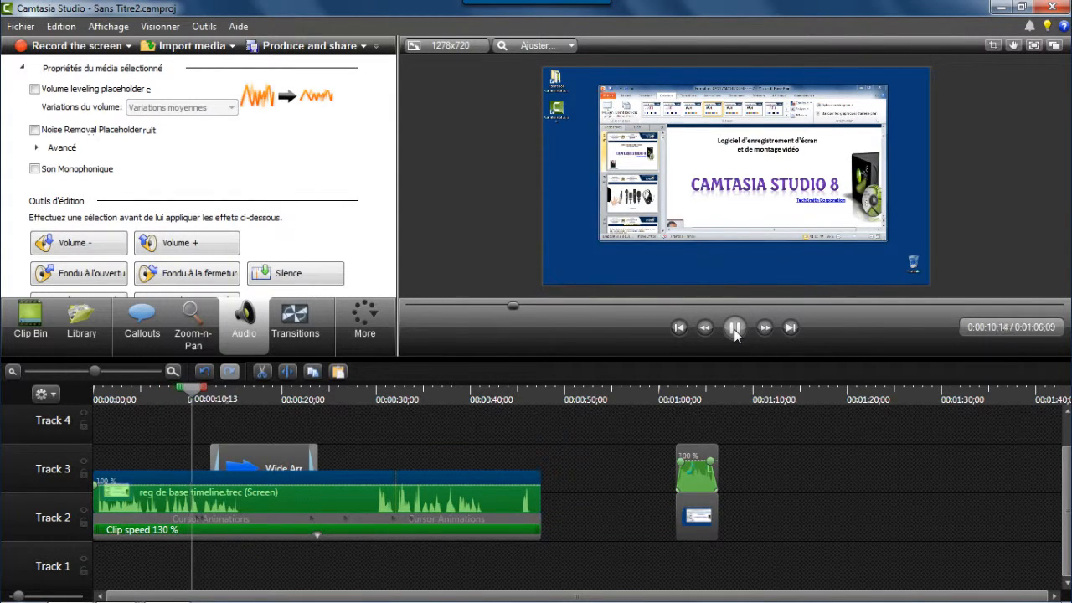
left_click(734, 329)
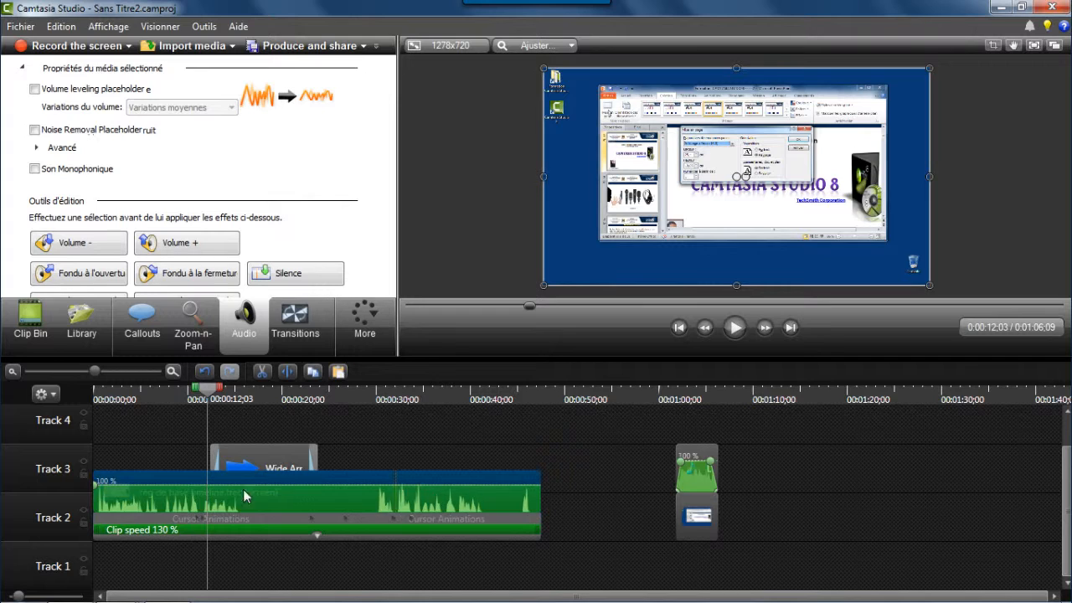
Turn Track 3 off and back on, then turn Track 2 off and back on.
left_click(84, 462)
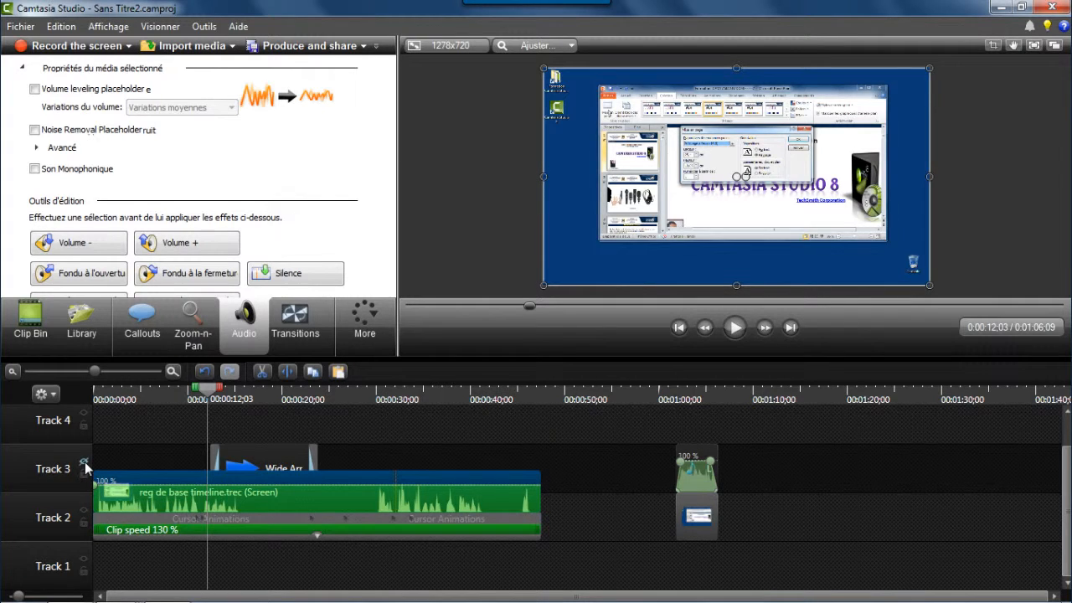
left_click(85, 461)
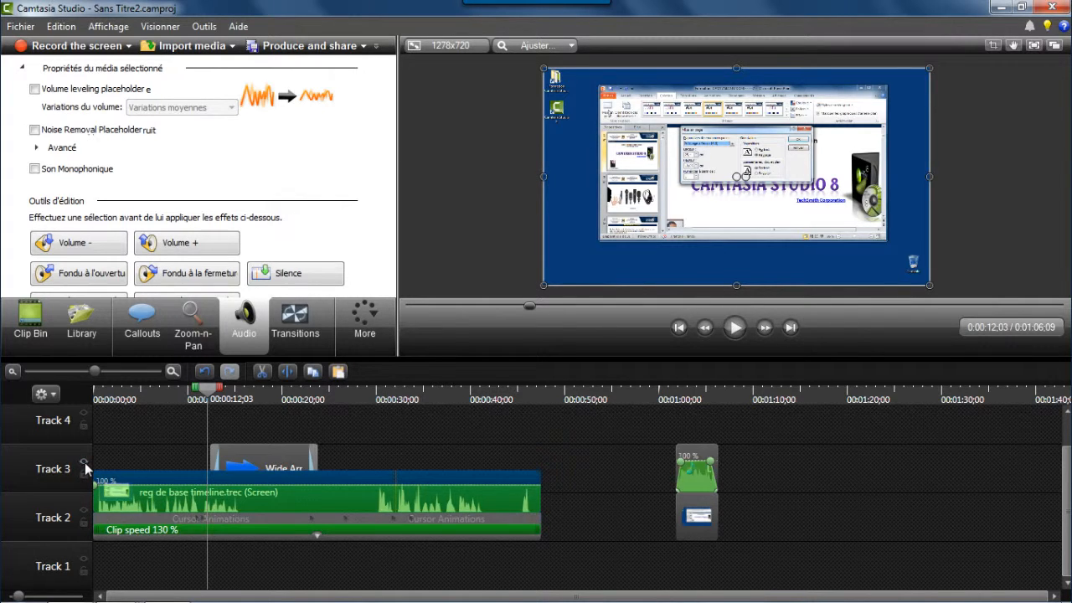
left_click(82, 508)
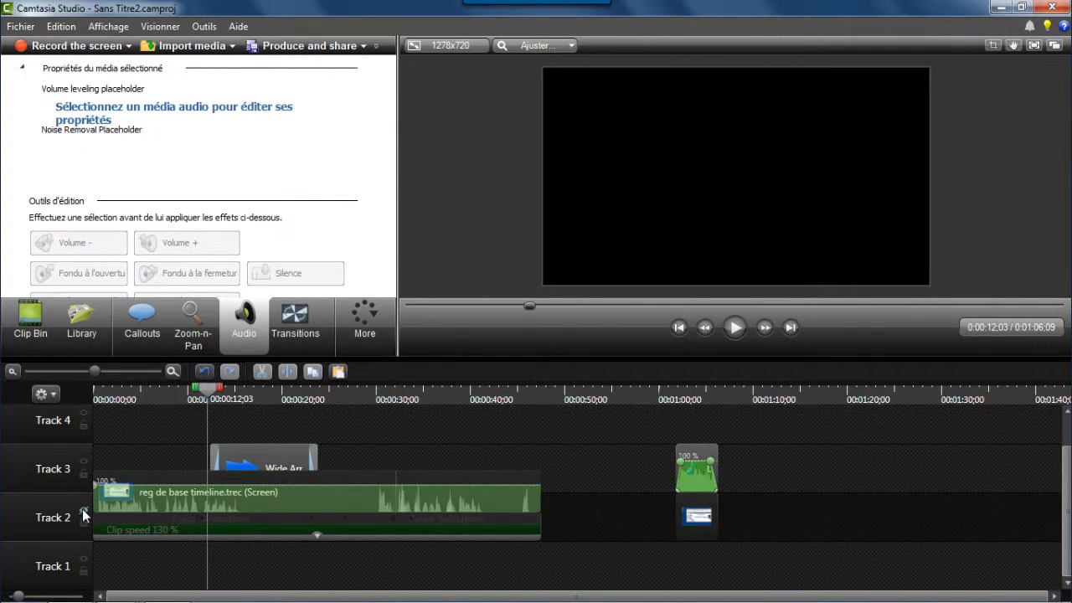
left_click(82, 508)
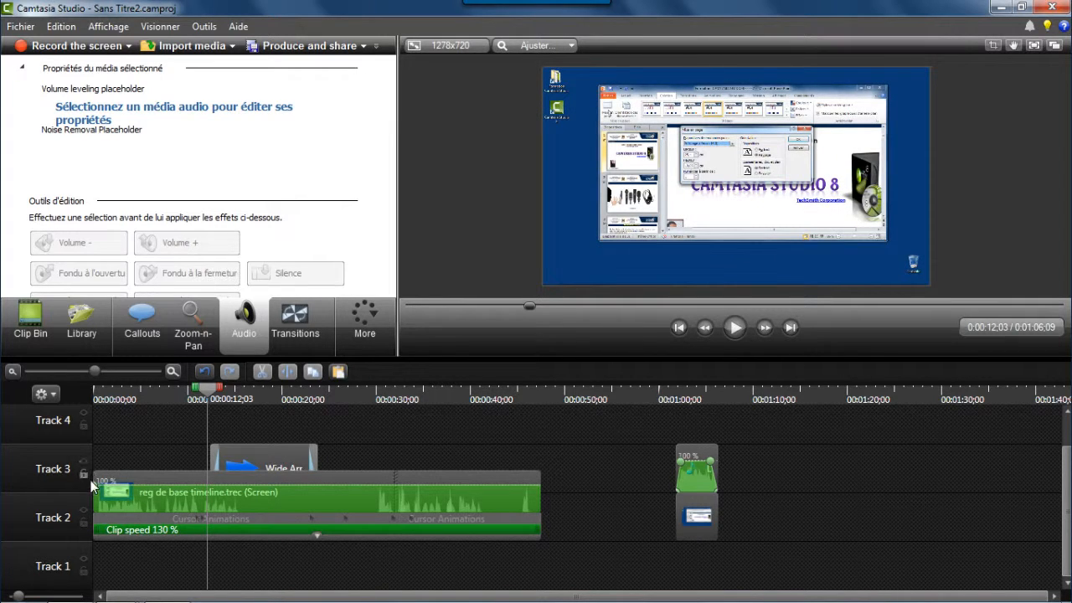
Insert a new track above Track 3, then remove all empty tracks from the timeline.
right_click(43, 463)
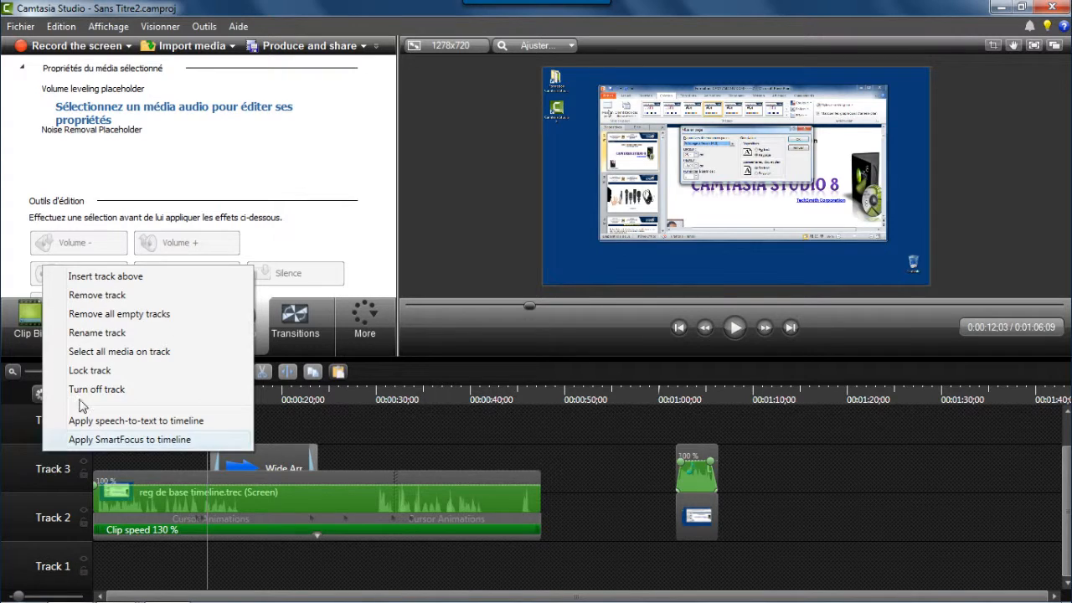
left_click(107, 277)
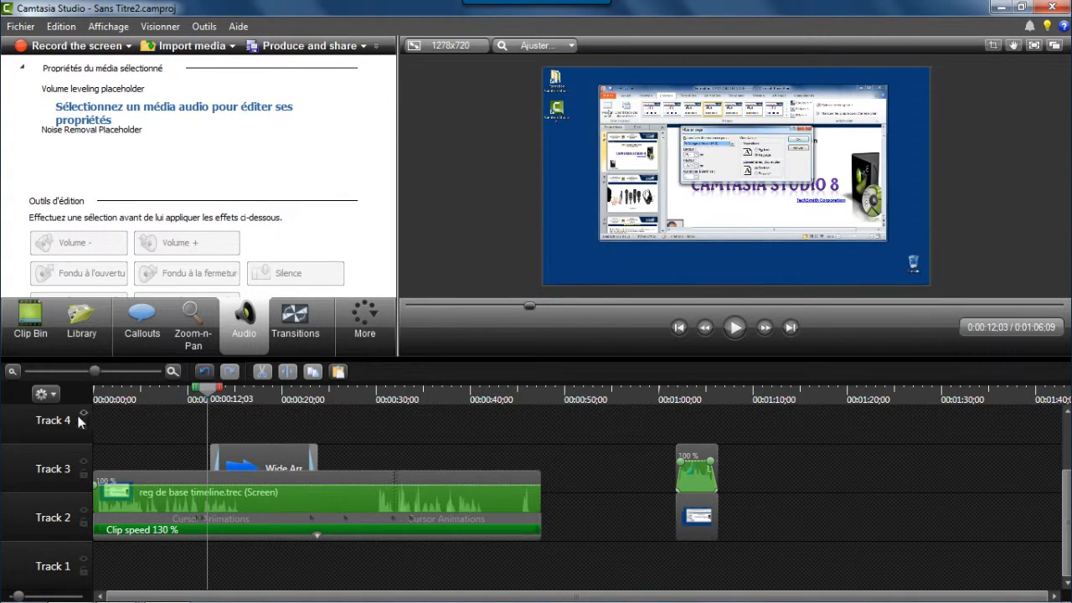
right_click(46, 465)
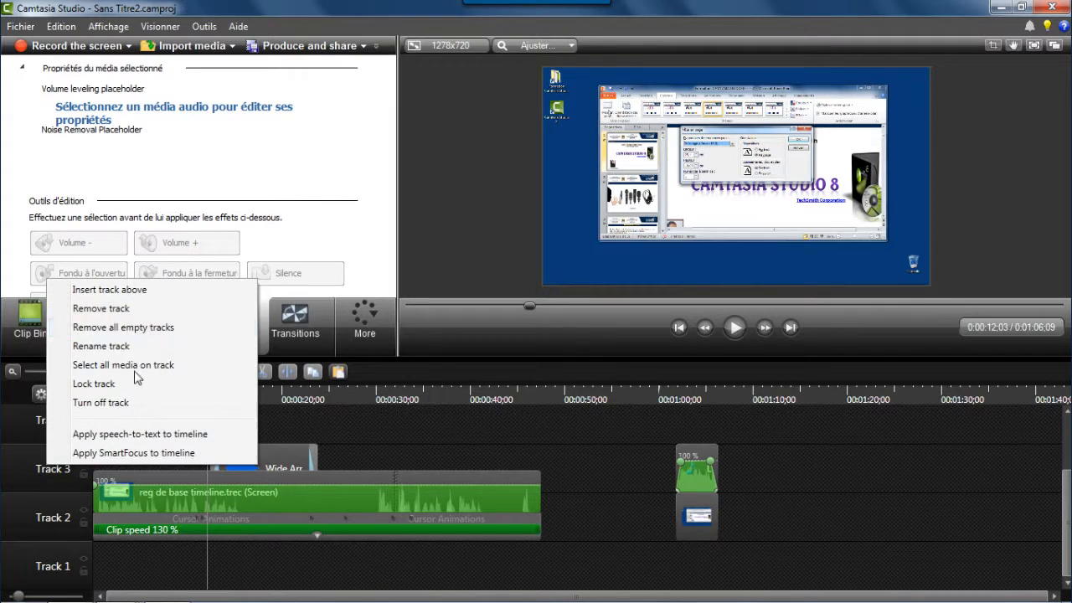
left_click(128, 326)
Rename the track holding the Wide Arrow callout to formes.
right_click(52, 519)
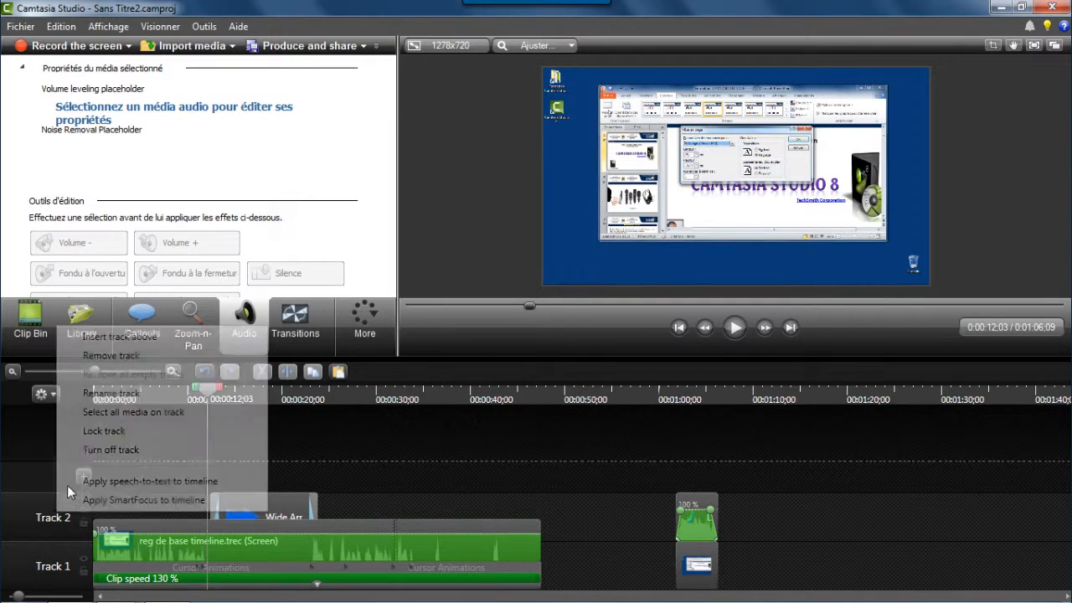
left_click(111, 394)
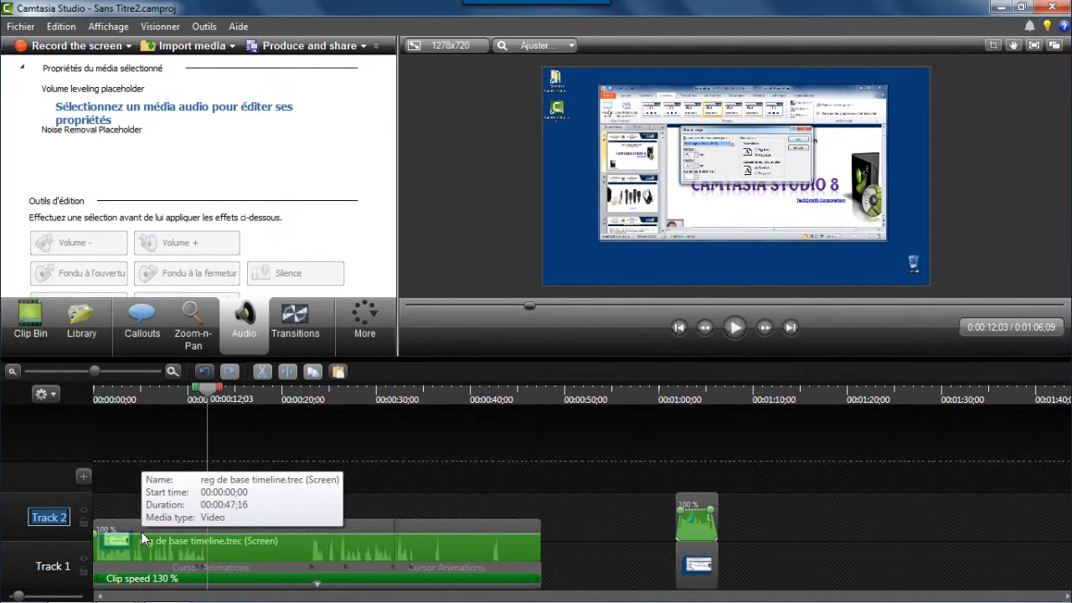
type("form")
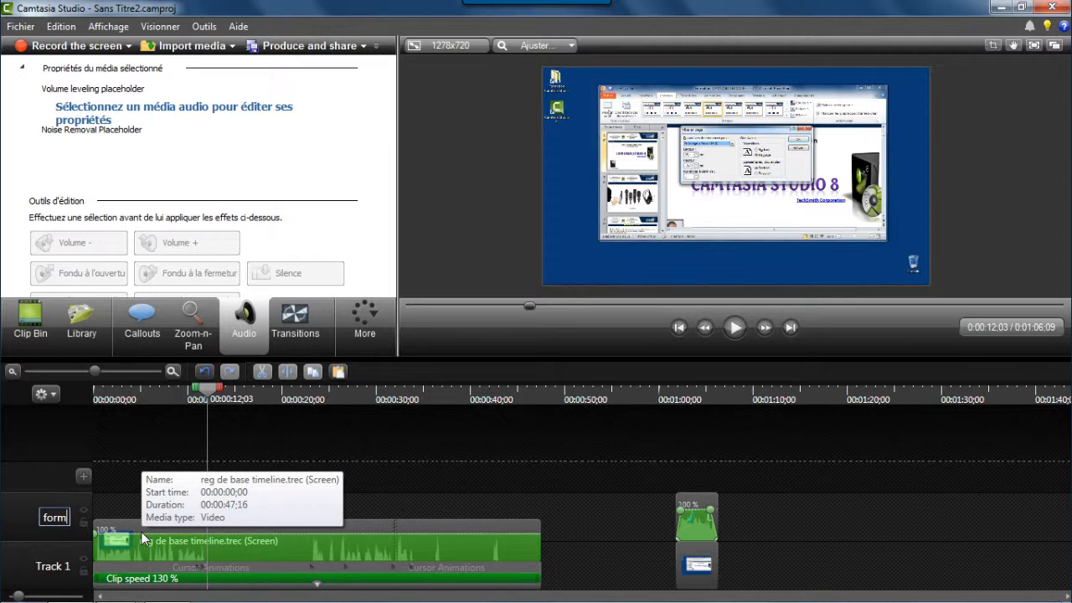
type("es")
key("Return")
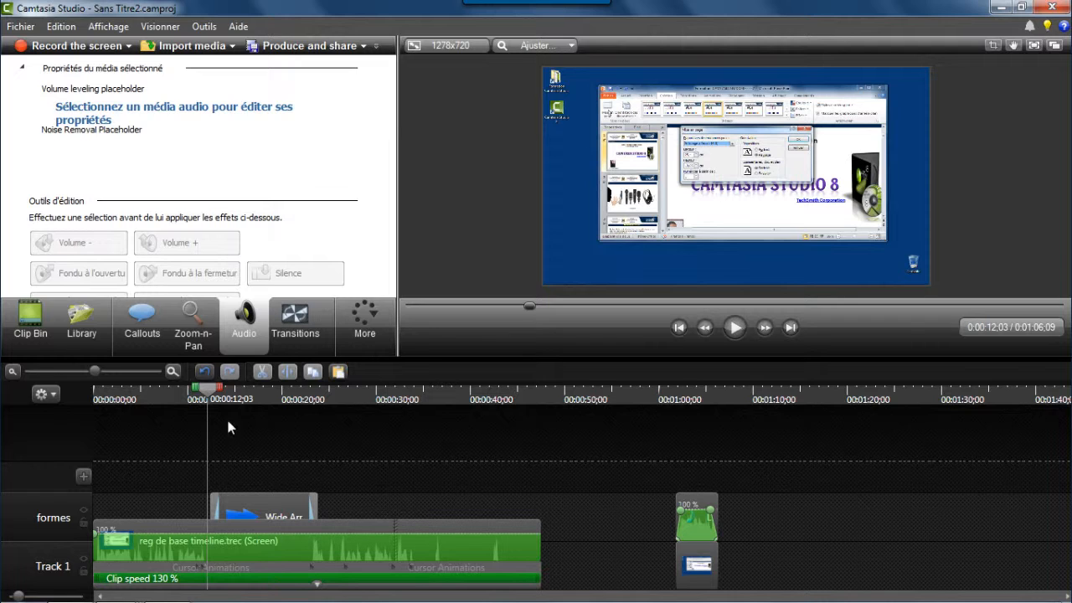
right_click(21, 514)
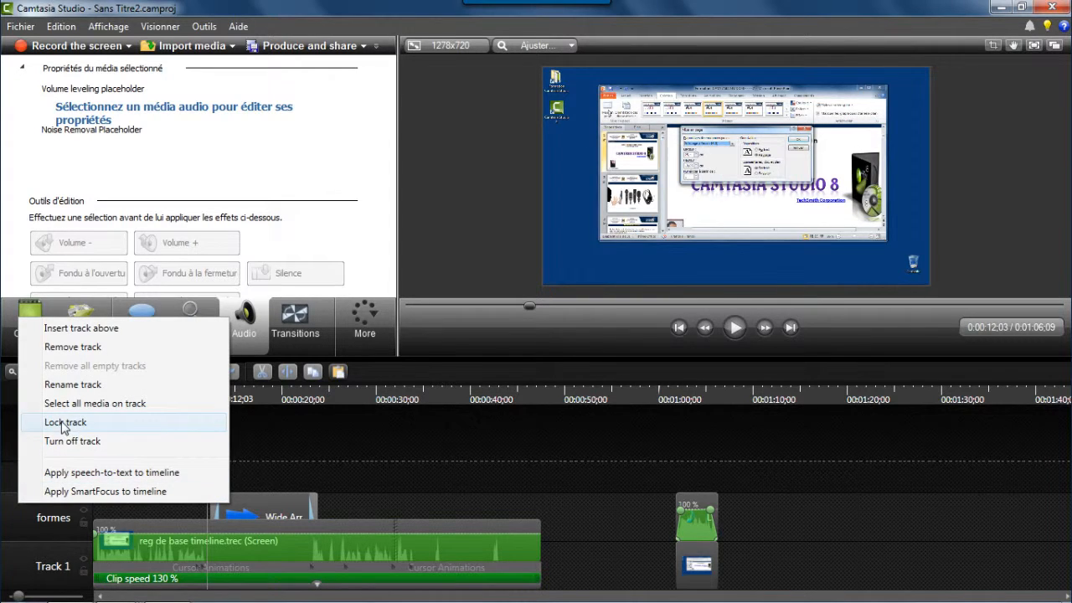
left_click(123, 509)
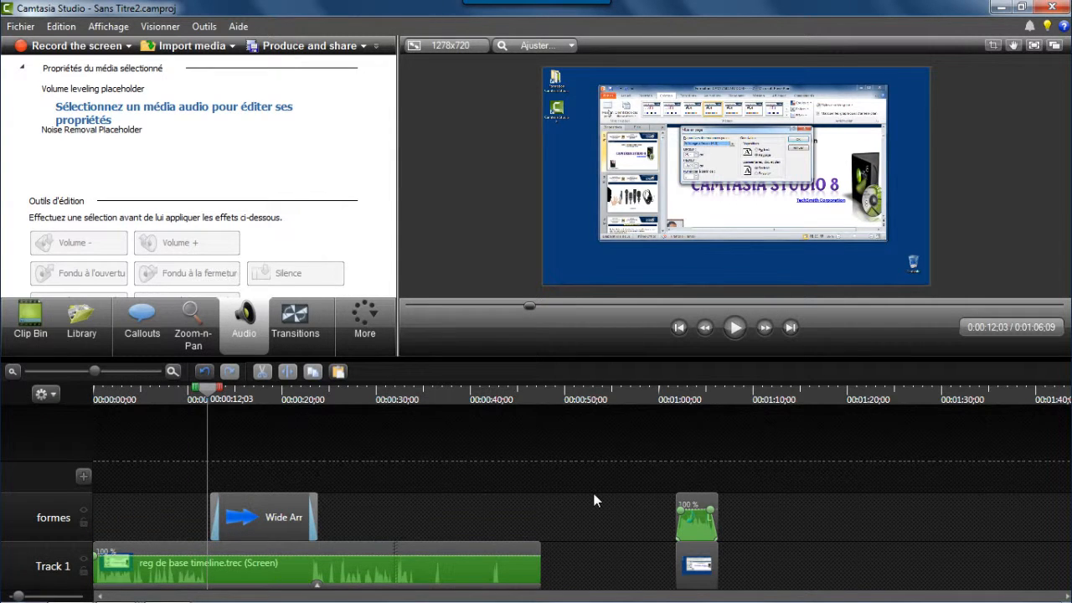